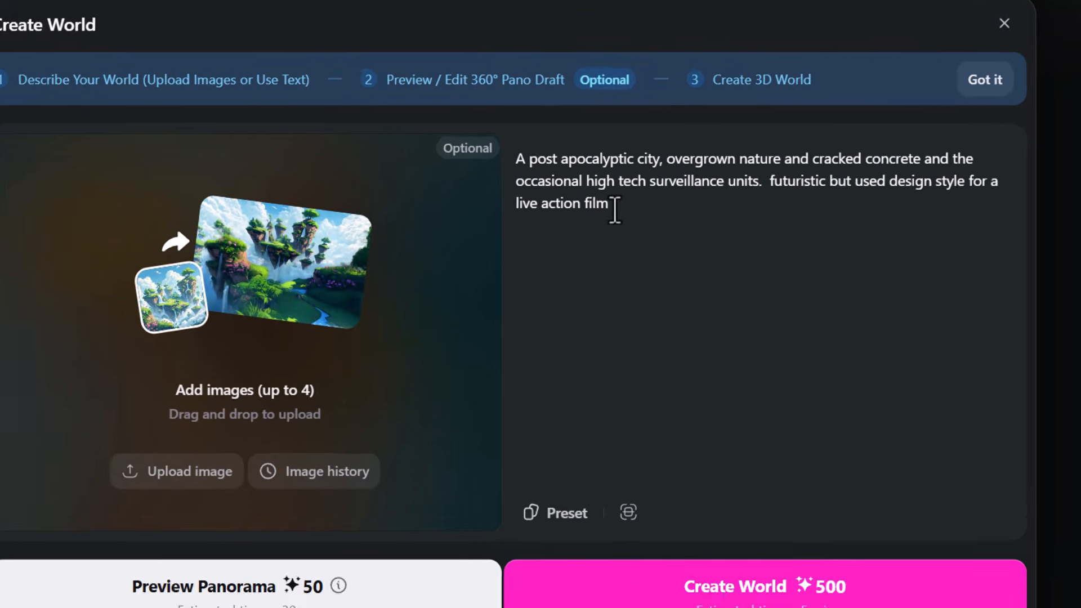
Browse the world presets and generate a panorama preview from the existing post-apocalyptic city description.
{"action": "left_click", "coordinate": [565, 511]}
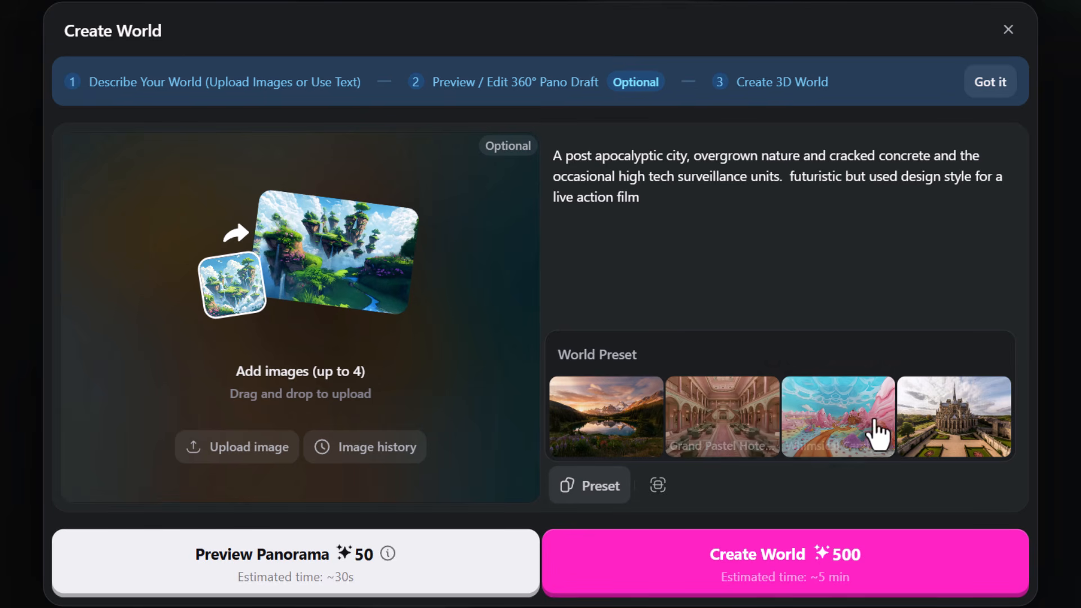
{"action": "left_click", "coordinate": [708, 245]}
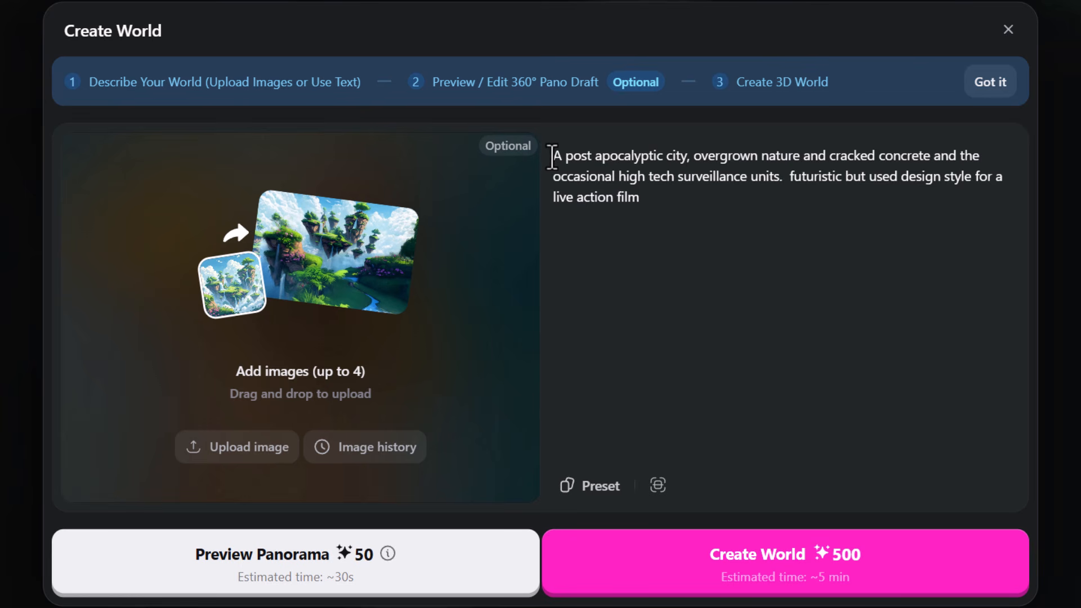
{"action": "left_click_drag", "start_coordinate": [551, 156], "coordinate": [693, 224]}
{"action": "left_click", "coordinate": [692, 224]}
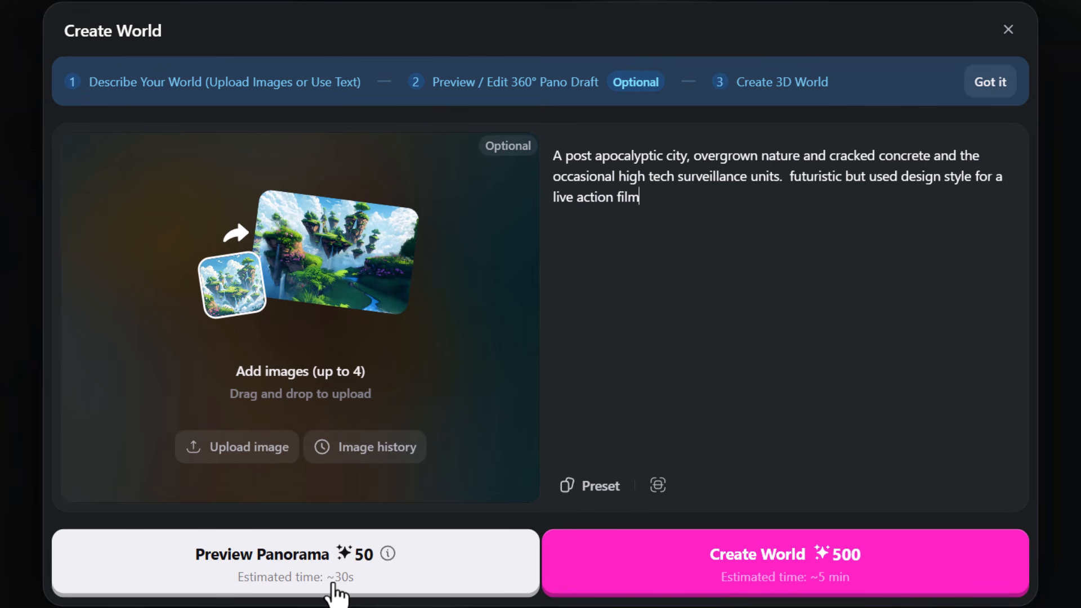
{"action": "left_click", "coordinate": [338, 575]}
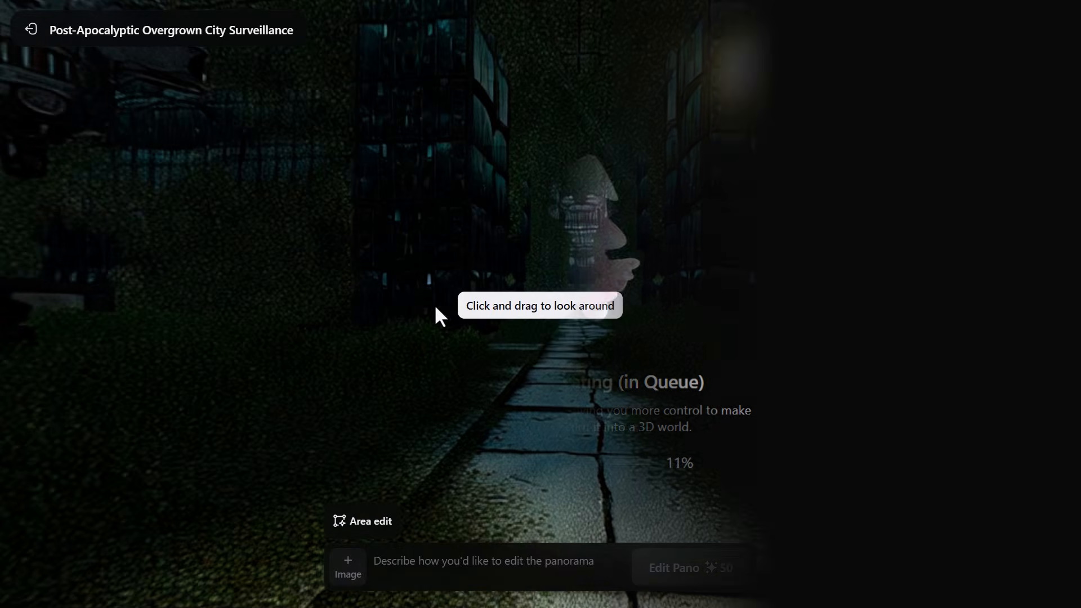
Look around the generated panorama and create the 3D world from it.
{"action": "left_click_drag", "start_coordinate": [385, 315], "coordinate": [723, 358]}
{"action": "left_click_drag", "start_coordinate": [366, 232], "coordinate": [729, 328]}
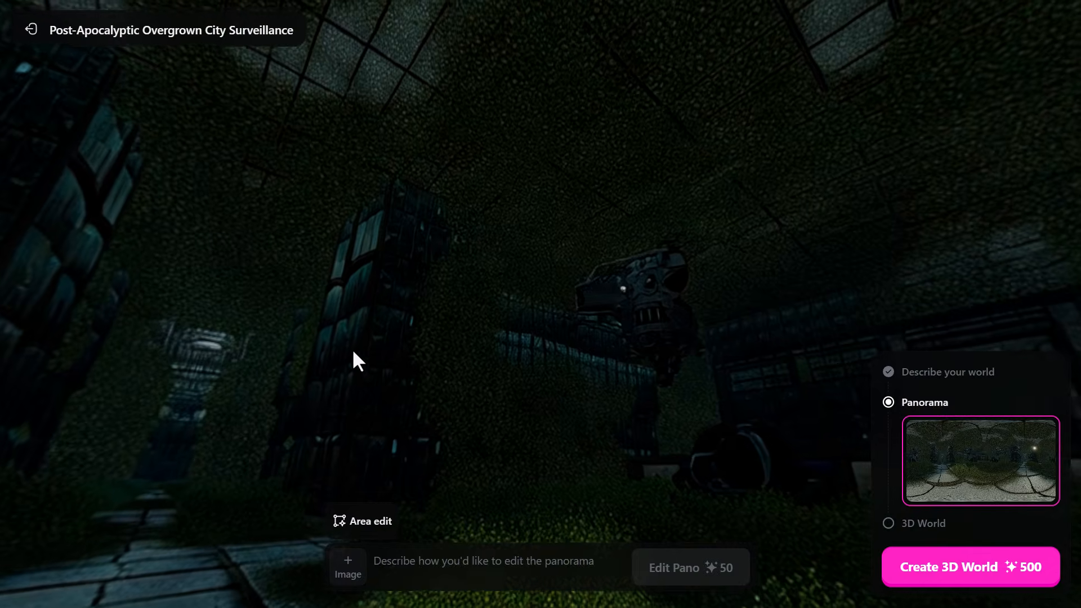
{"action": "left_click_drag", "start_coordinate": [352, 357], "coordinate": [512, 321]}
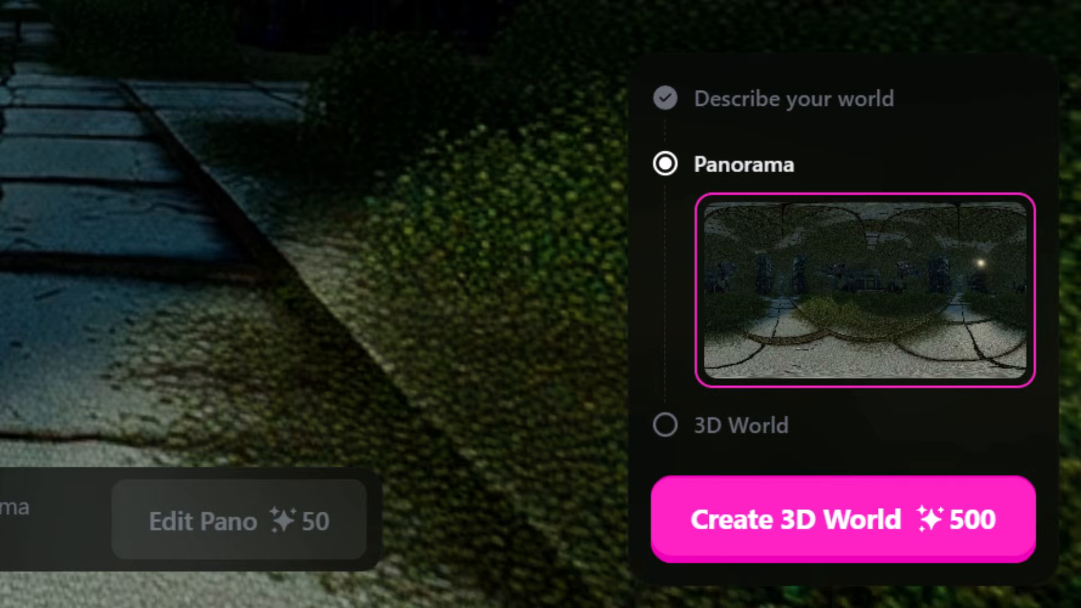
{"action": "left_click_drag", "start_coordinate": [338, 304], "coordinate": [45, 293]}
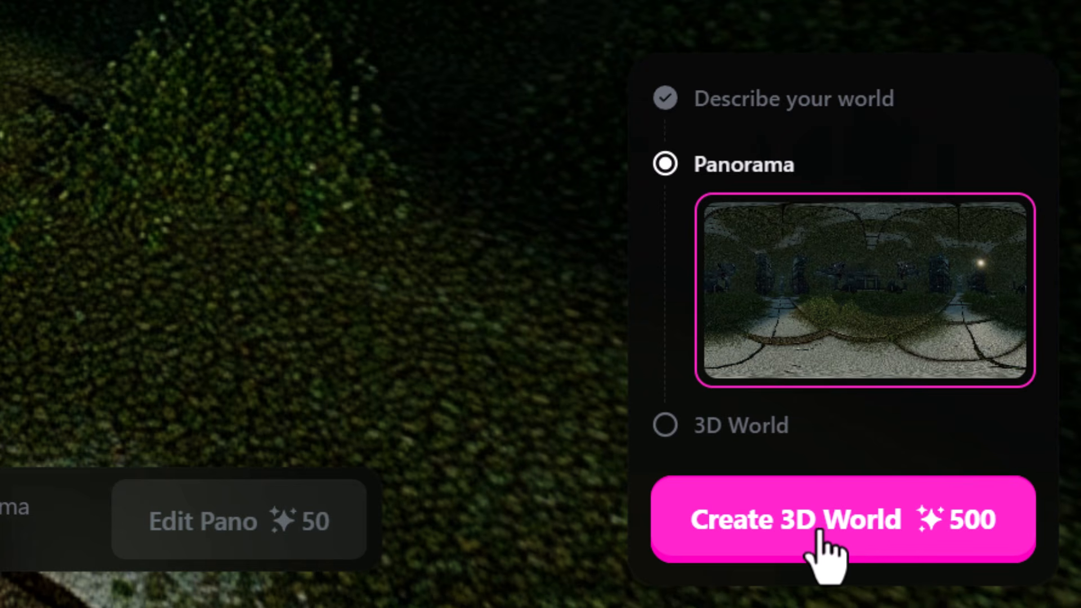
{"action": "left_click", "coordinate": [905, 533]}
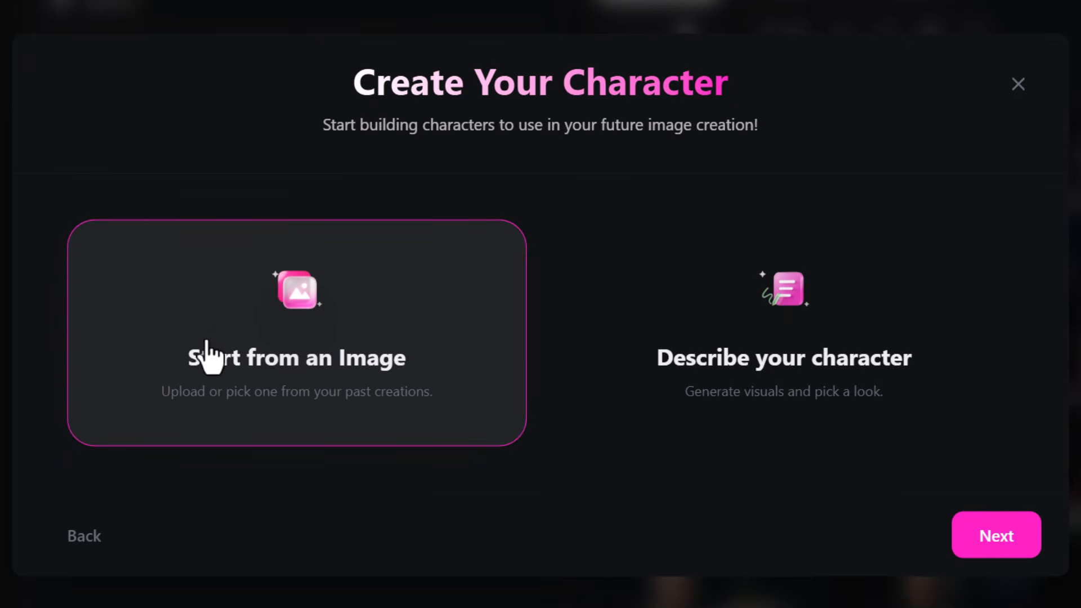
Generate a character with Seedream 4.5 from the description "a half man half cyborg, dressed in a detective jacket with a punk style haircut".
{"action": "left_click", "coordinate": [794, 336]}
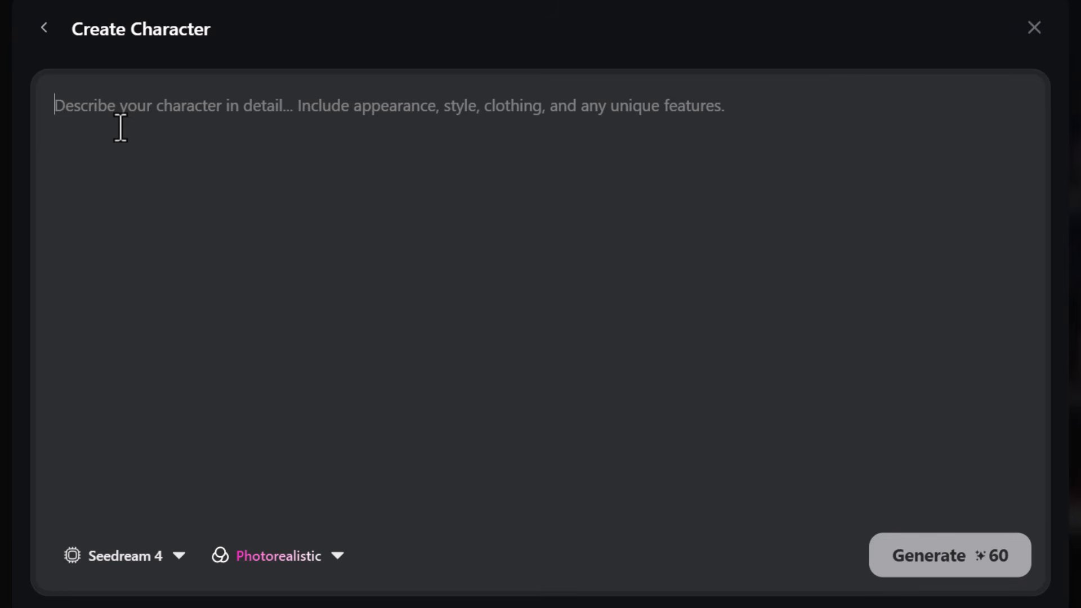
{"action": "type", "text": "a half man half cyborg, dressed in a detective jacket with a punk style haircut"}
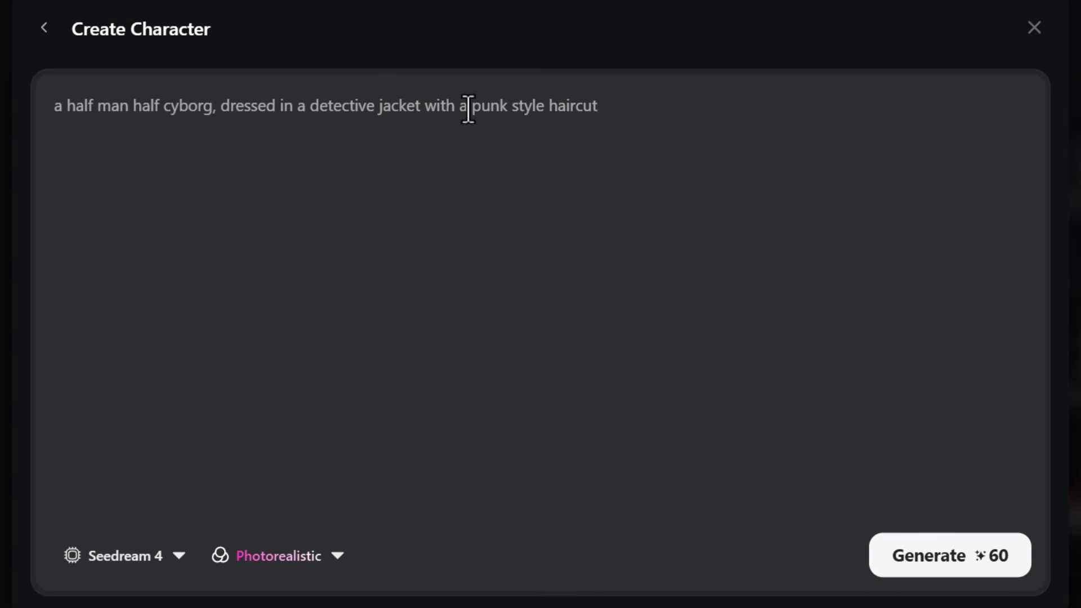
{"action": "left_click", "coordinate": [179, 555]}
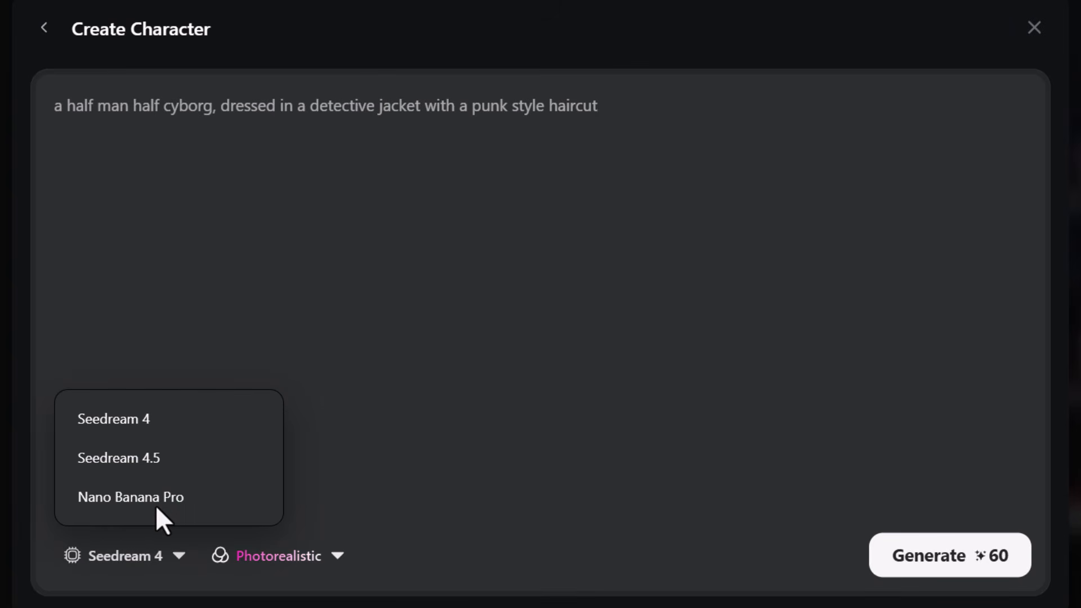
{"action": "left_click", "coordinate": [118, 459]}
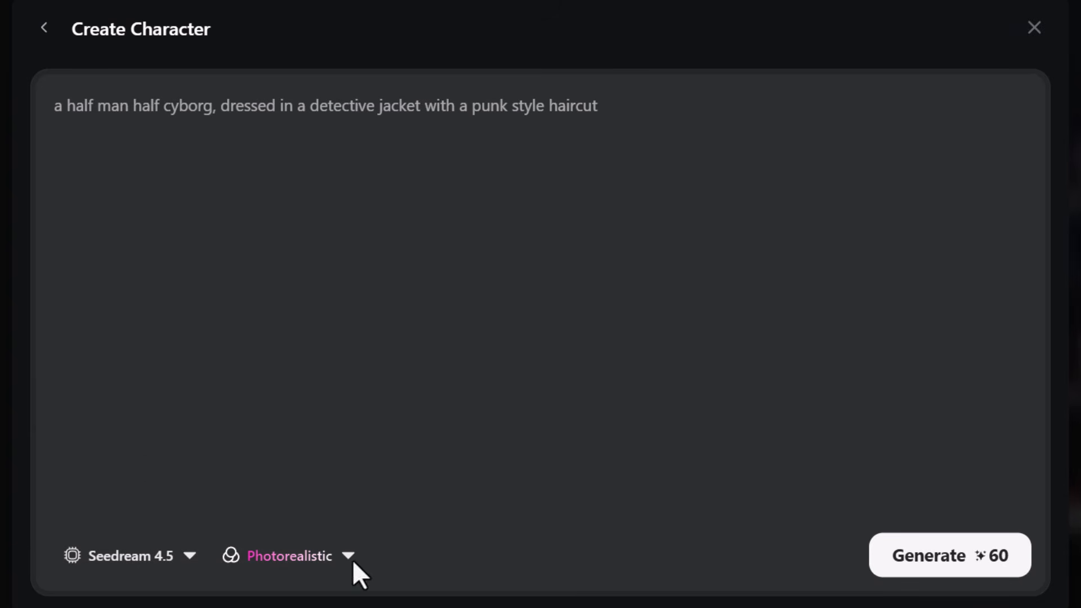
{"action": "left_click", "coordinate": [910, 555]}
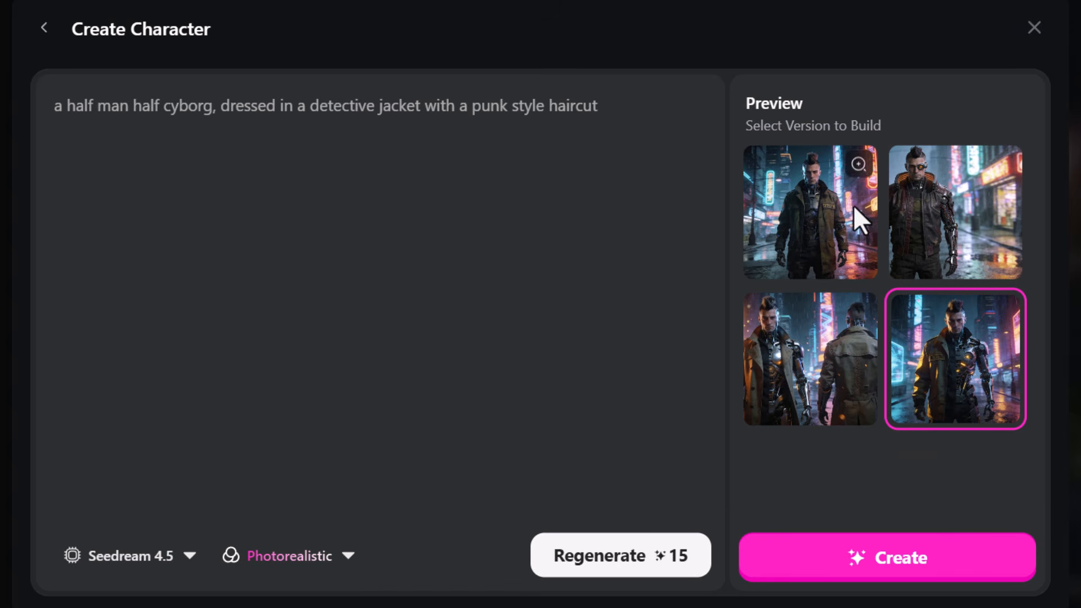
Enlarge the preview showing the cyborg from front and back, and choose that version to build.
{"action": "left_click", "coordinate": [859, 311]}
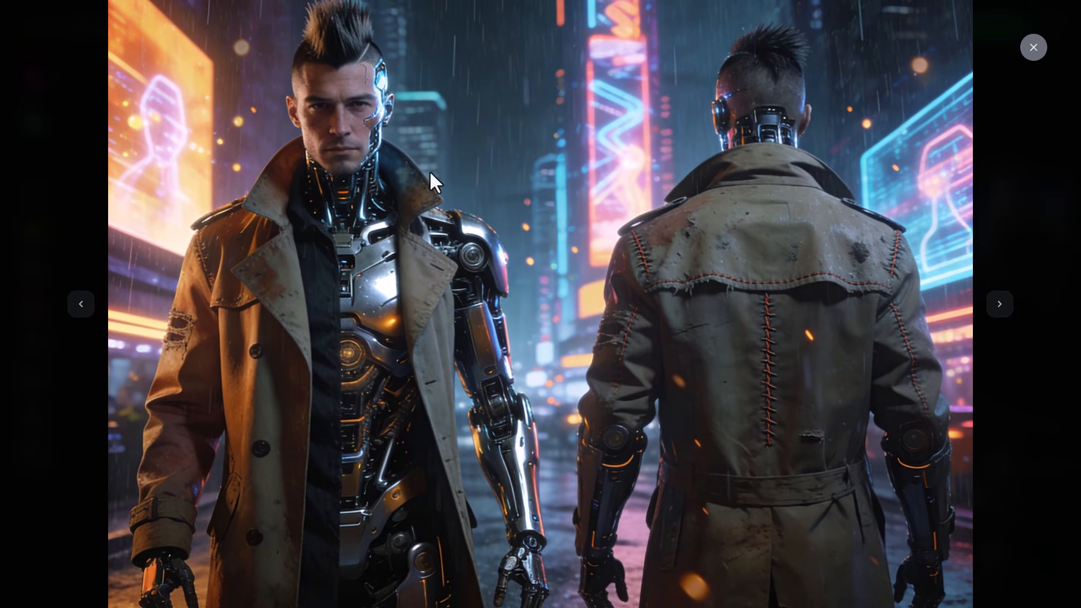
{"action": "left_click", "coordinate": [1026, 51]}
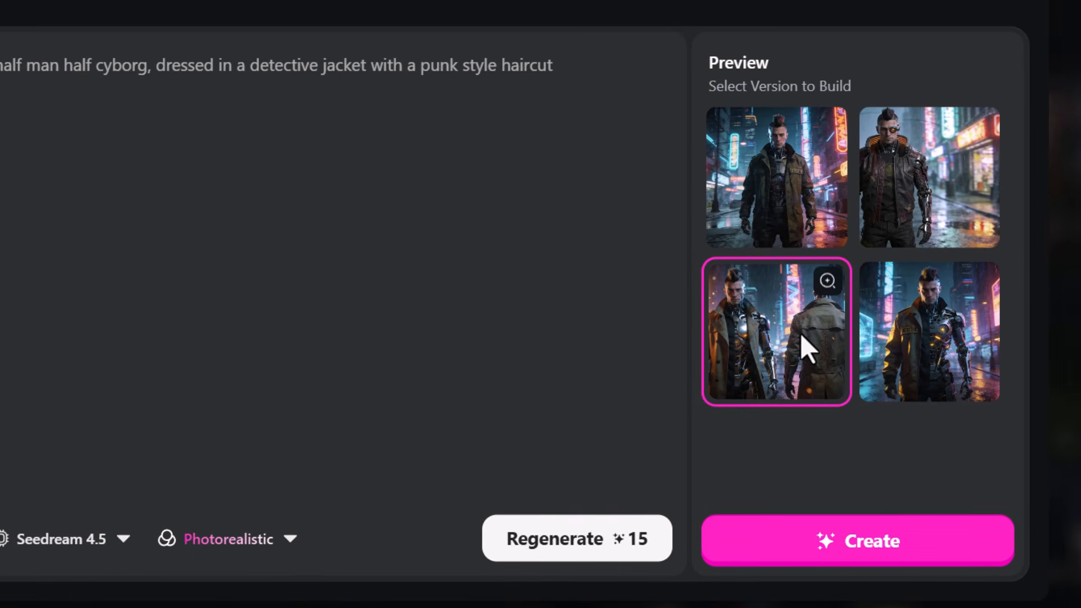
{"action": "left_click", "coordinate": [835, 539]}
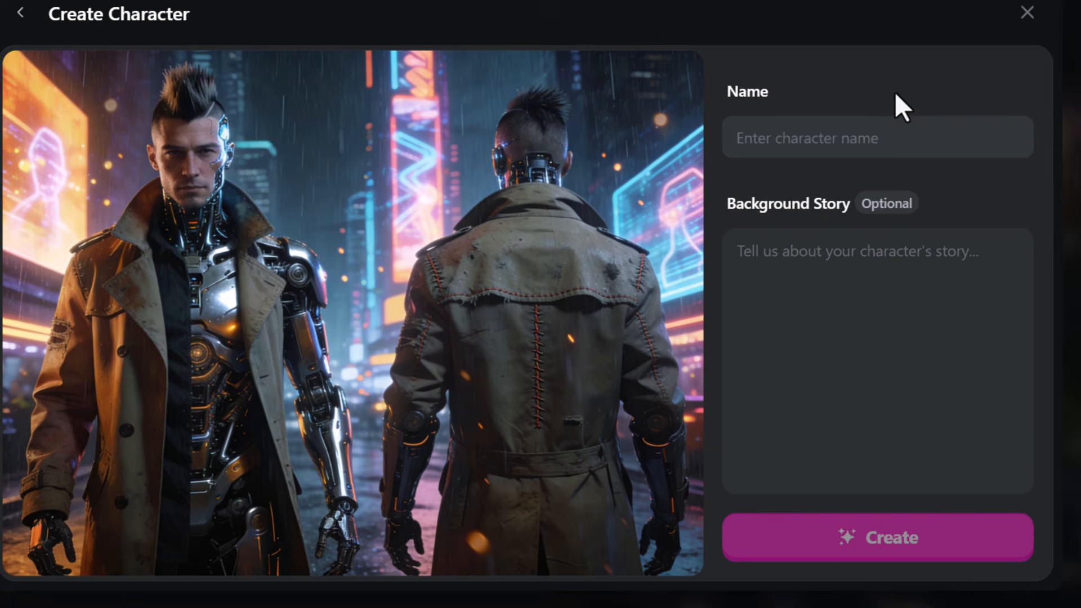
Create the character Cyborg Bill with the background story "A man who nearly died in a war, was rebuilt with cybernetics and is a mercenary".
{"action": "left_click", "coordinate": [847, 124]}
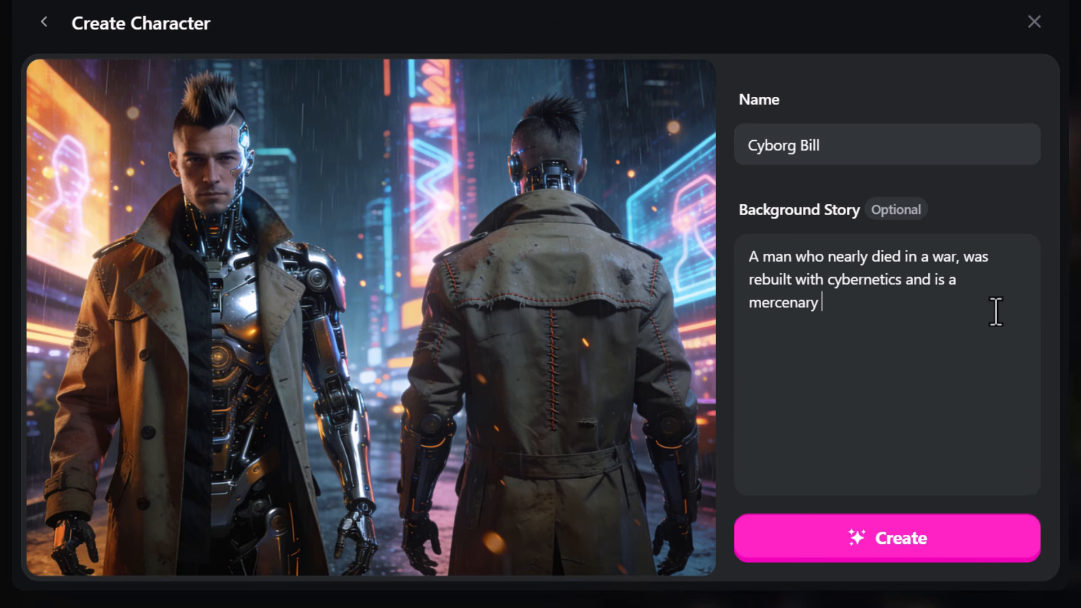
{"action": "left_click", "coordinate": [927, 525]}
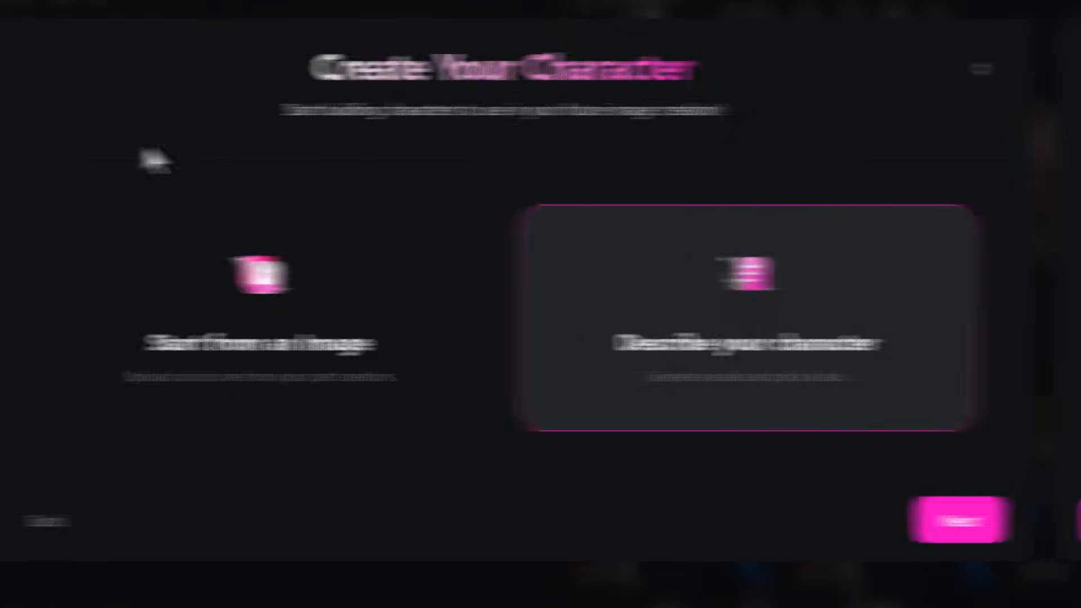
{"action": "left_click", "coordinate": [1013, 72]}
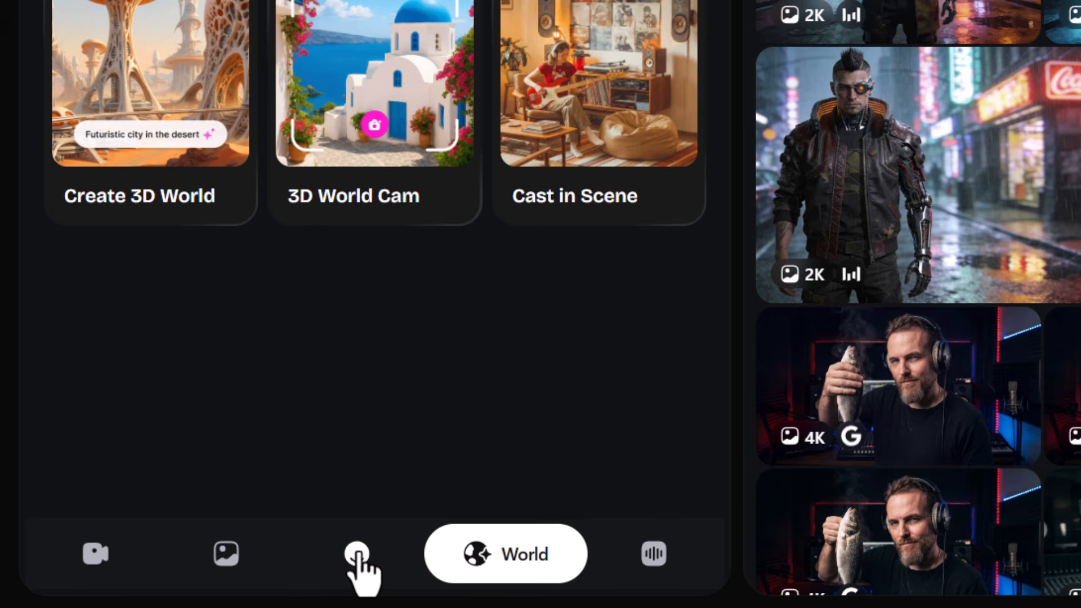
Check Cyborg Bill in the character library, selecting and deselecting the entry.
{"action": "left_click", "coordinate": [357, 554]}
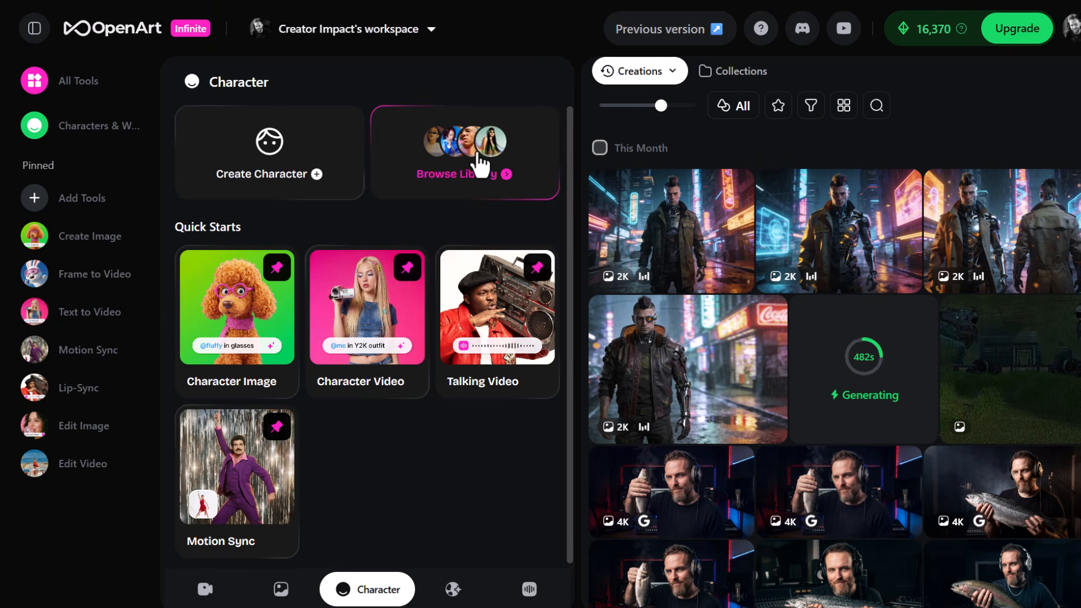
{"action": "left_click", "coordinate": [481, 165]}
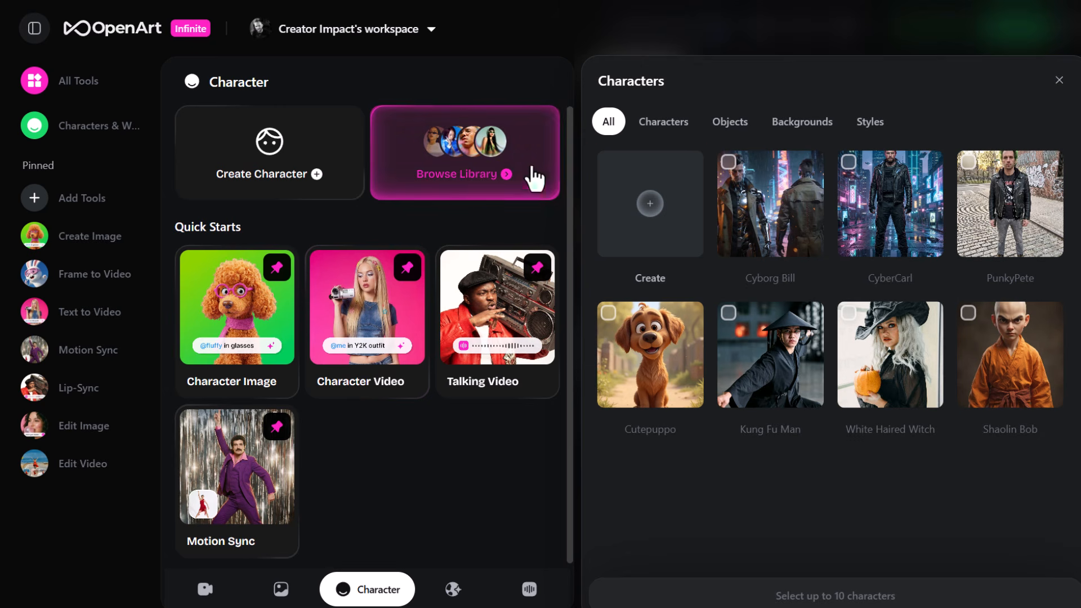
{"action": "left_click", "coordinate": [769, 211]}
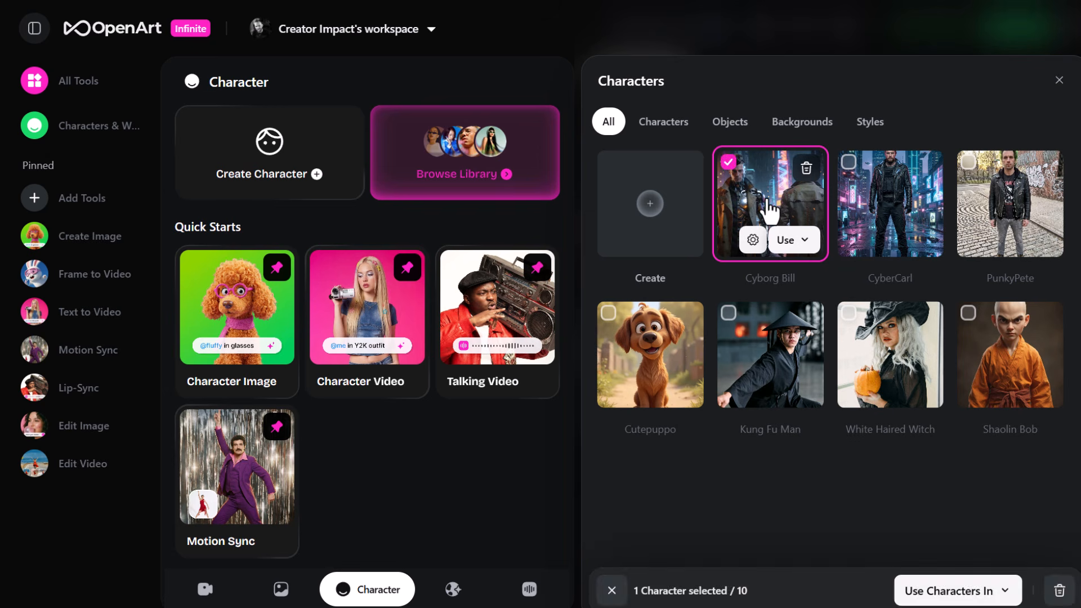
{"action": "left_click", "coordinate": [758, 214]}
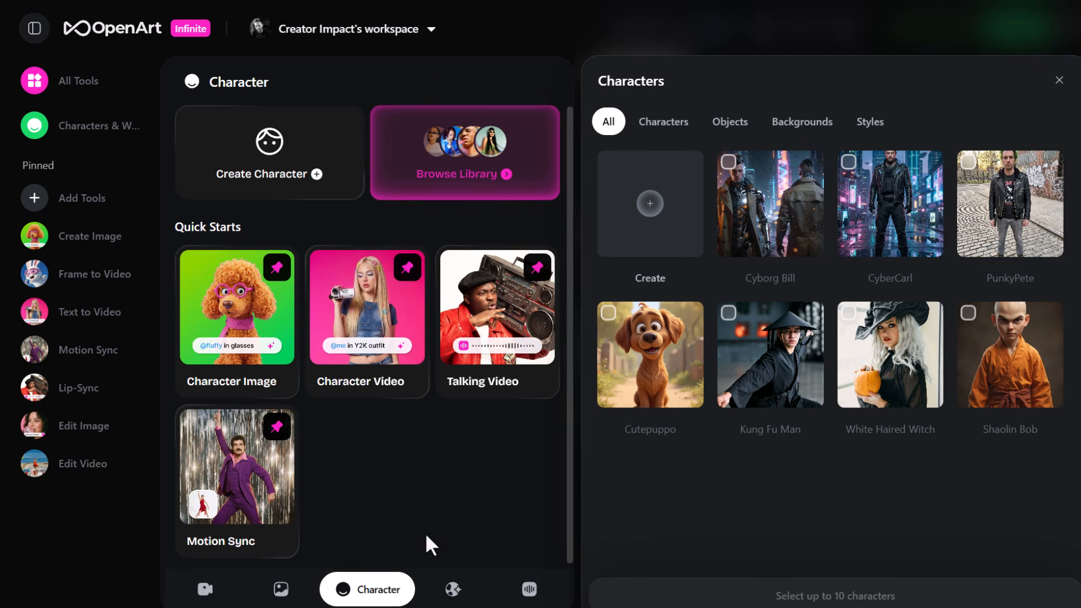
Enter the generated 3D world from the creations and turn the view toward the paved path between the towers.
{"action": "left_click", "coordinate": [453, 589]}
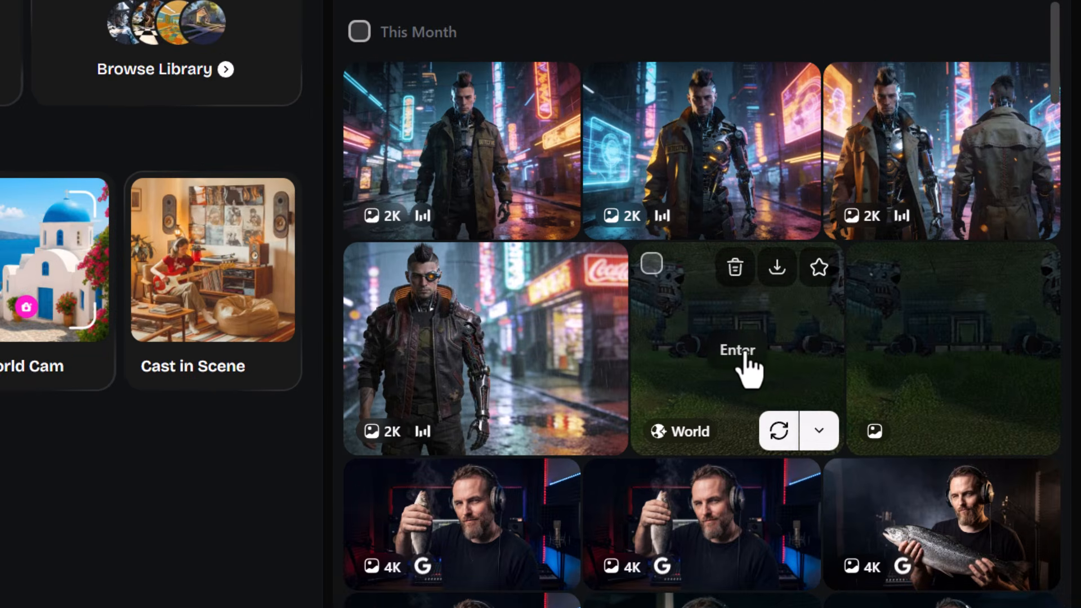
{"action": "left_click", "coordinate": [745, 354]}
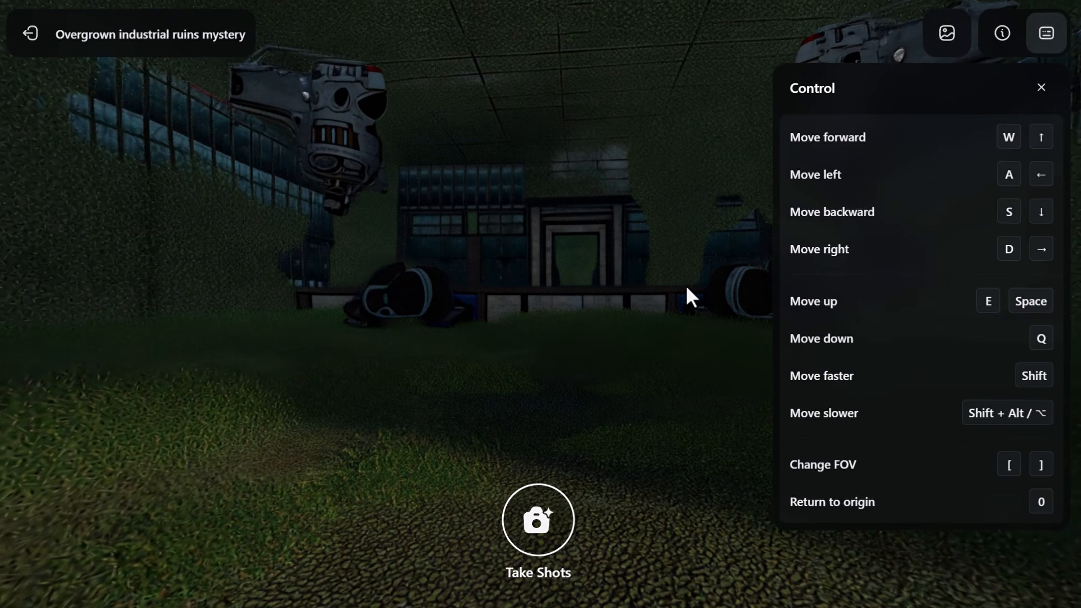
{"action": "left_click_drag", "start_coordinate": [583, 295], "coordinate": [269, 318]}
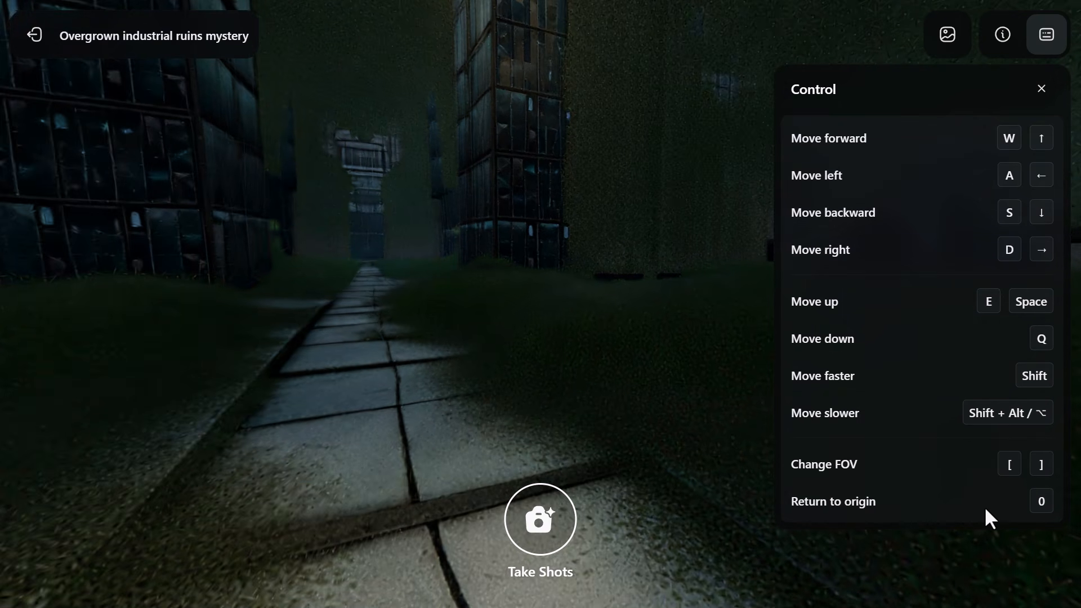
Move sideways in both directions across the paved path in the 3D world and tilt the view up toward the towers.
{"action": "key", "text": "d"}
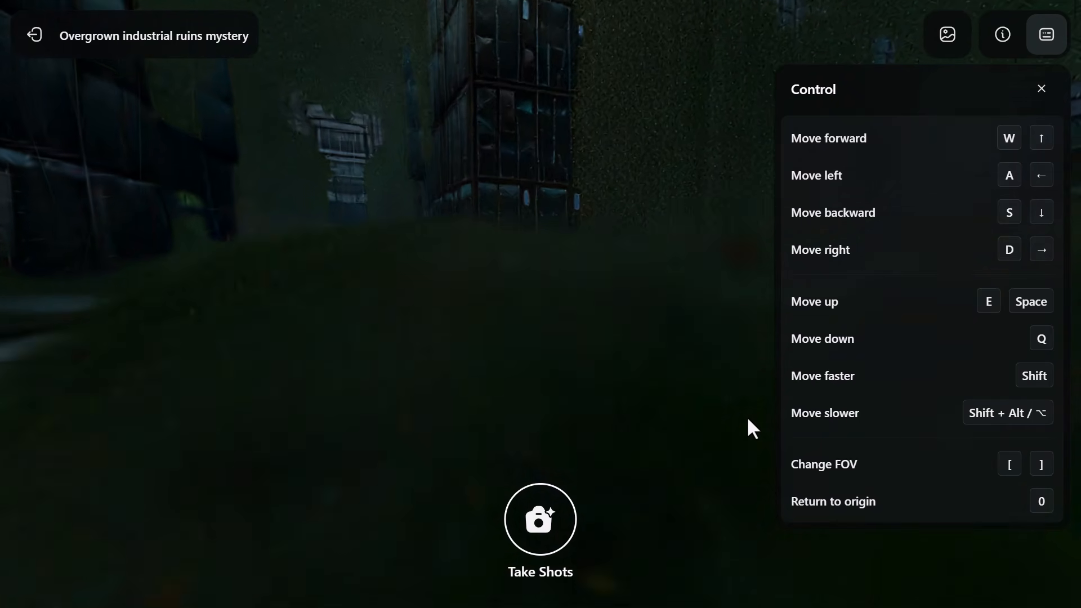
{"action": "key", "text": "a"}
{"action": "key", "text": "a"}
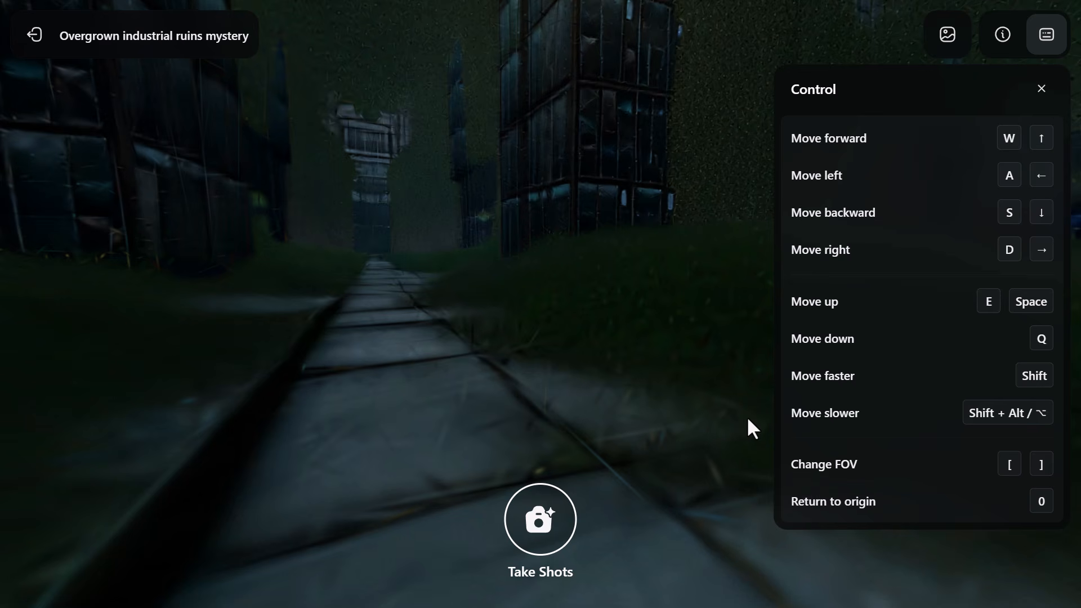
{"action": "key", "text": "a"}
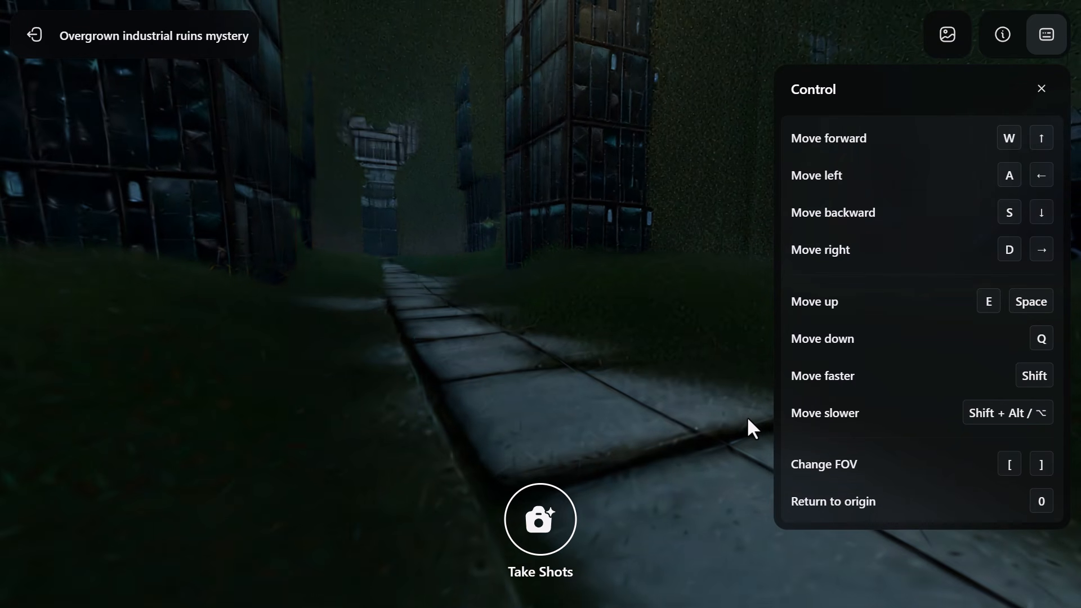
{"action": "key", "text": "d"}
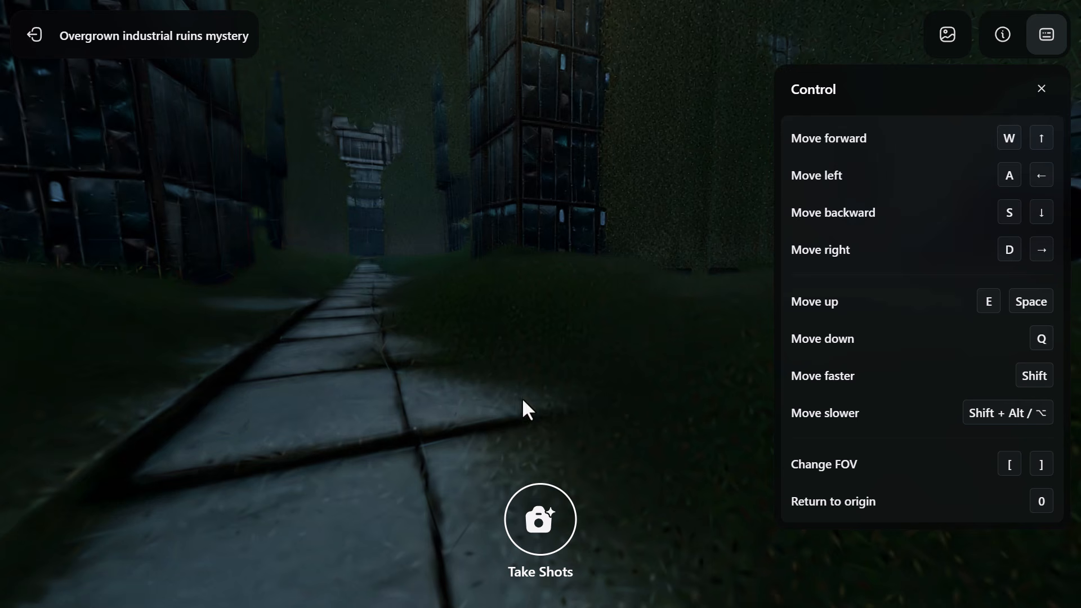
{"action": "left_click_drag", "start_coordinate": [483, 383], "coordinate": [478, 362]}
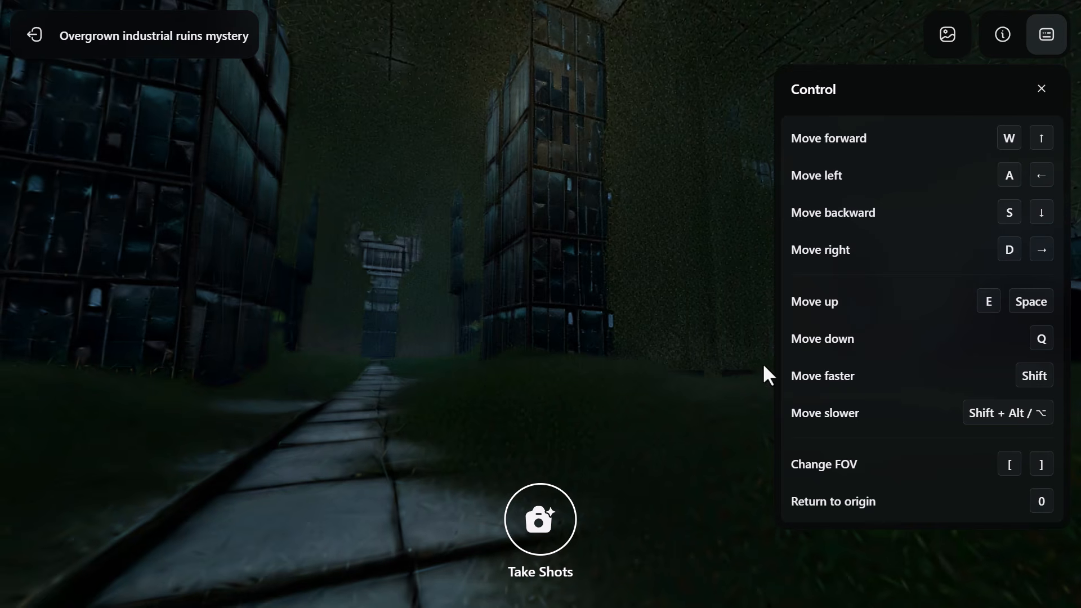
Lower the camera beneath the ground of the 3D world and raise it back above the path.
{"action": "key", "text": "q"}
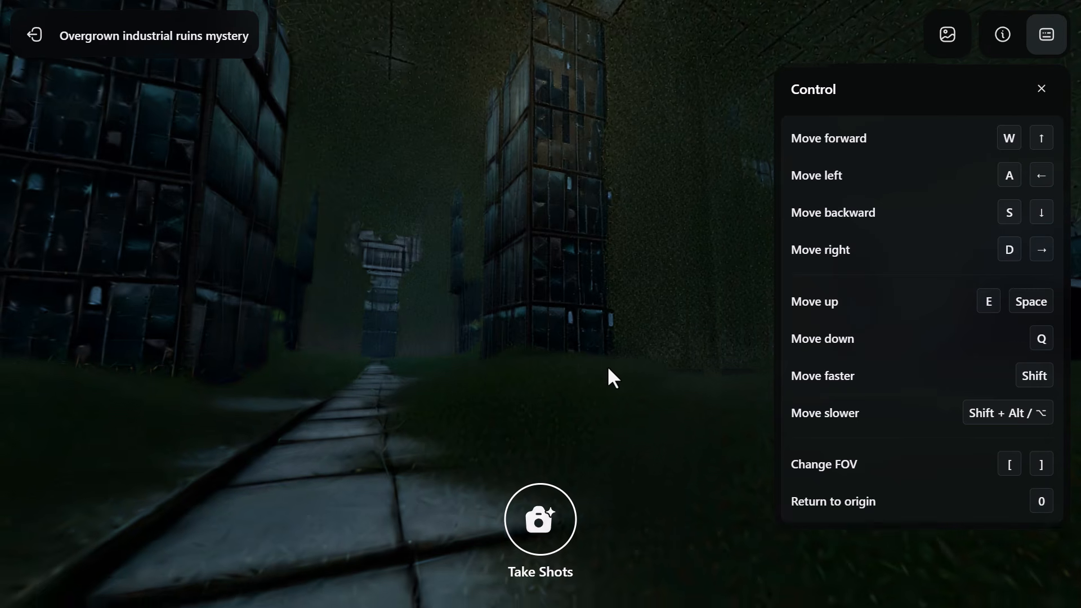
{"action": "key", "text": "q"}
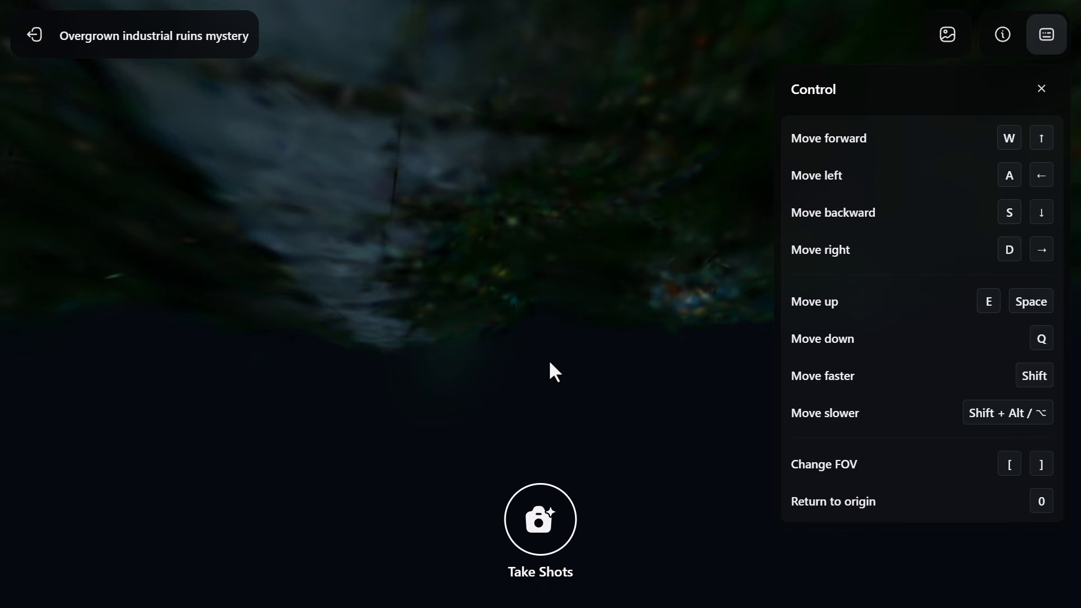
{"action": "key", "text": "e"}
{"action": "key", "text": "e"}
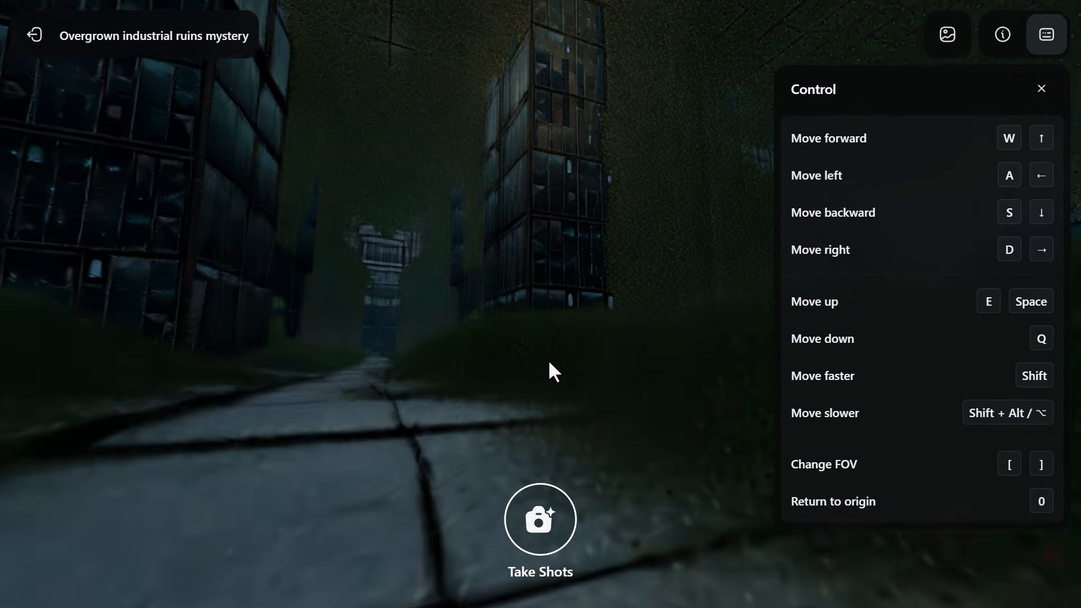
Turn the camera toward the hanging robot beside the towers and widen the field of view.
{"action": "left_click_drag", "start_coordinate": [504, 350], "coordinate": [814, 346]}
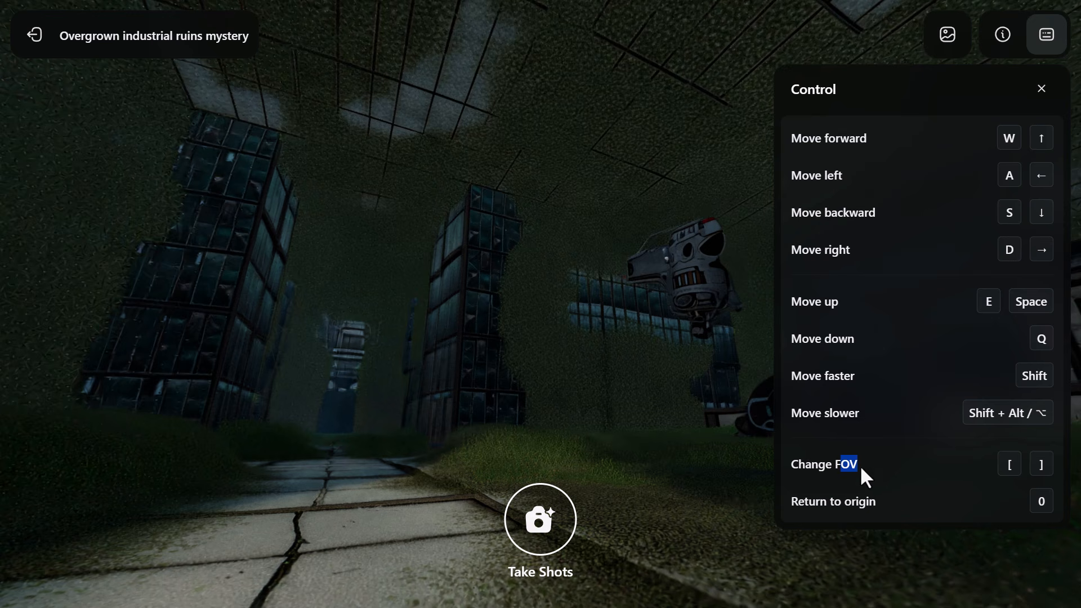
{"action": "left_click", "coordinate": [901, 466]}
{"action": "key", "text": "bracketright"}
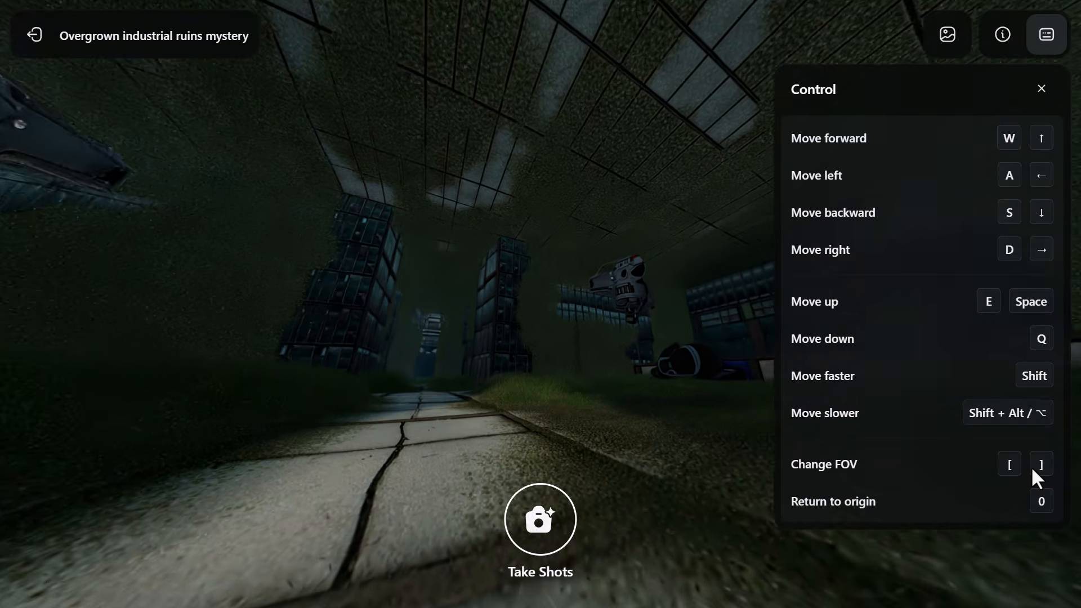
Adjust the field of view both ways and look through the World Album's pano image, prompt image and world shots.
{"action": "key", "text": "bracketright"}
{"action": "key", "text": "bracketleft"}
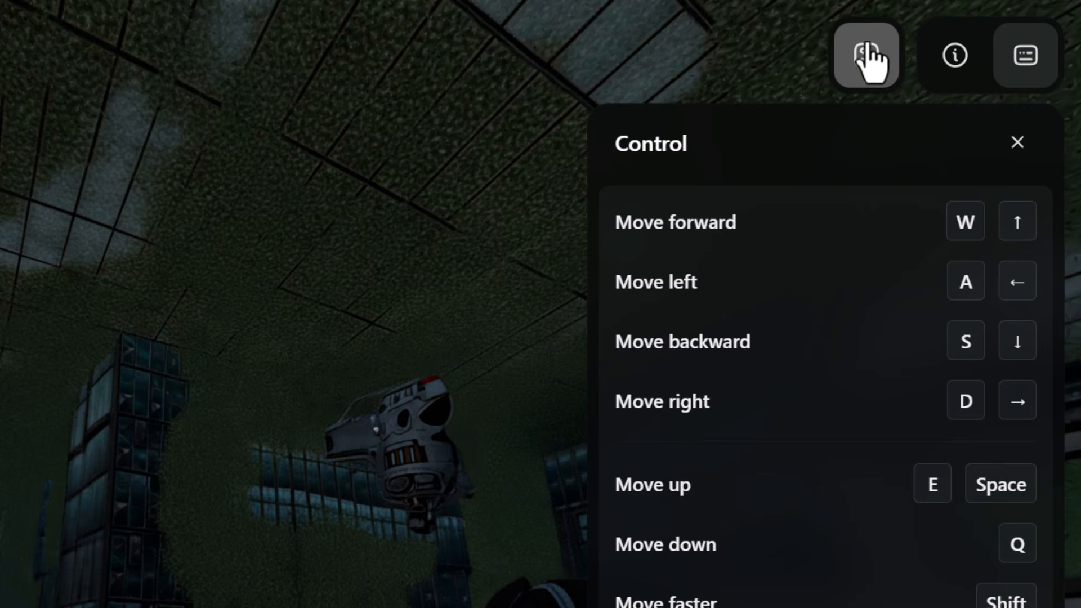
{"action": "left_click", "coordinate": [951, 38]}
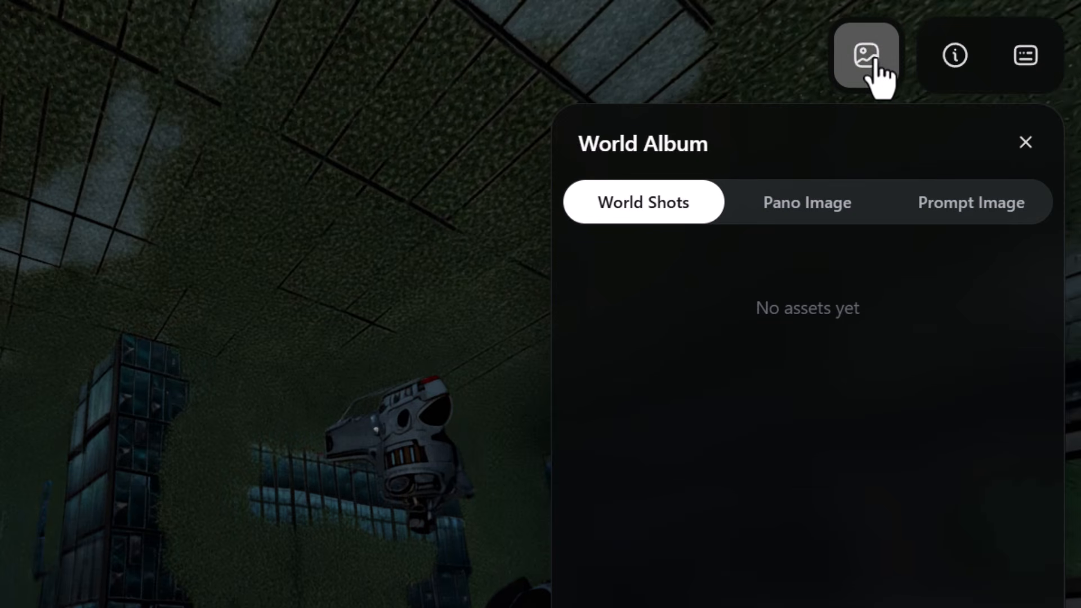
{"action": "left_click", "coordinate": [830, 212]}
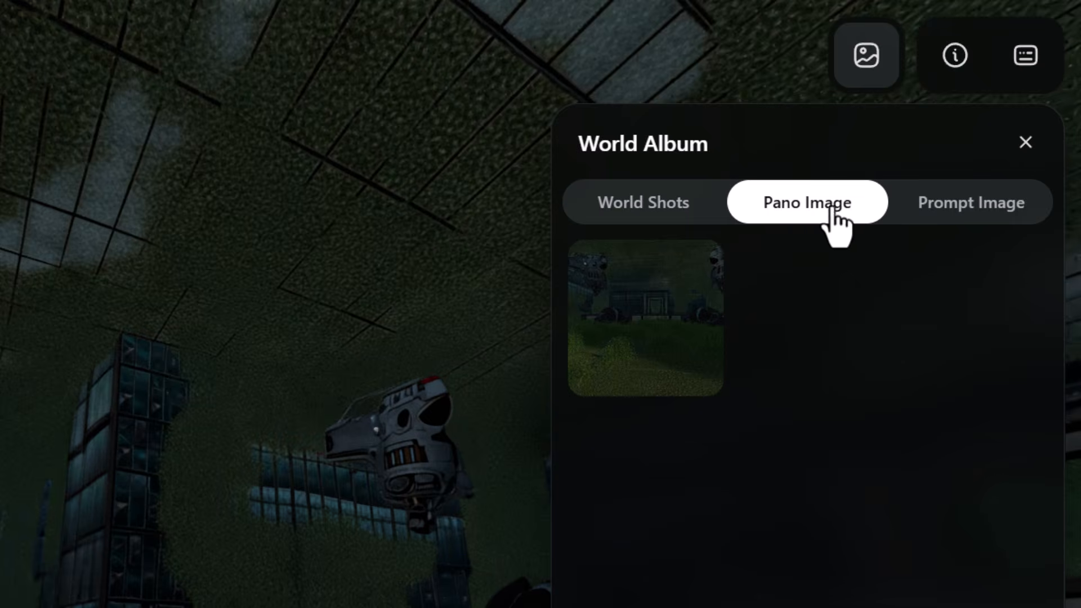
{"action": "left_click", "coordinate": [954, 216]}
{"action": "left_click", "coordinate": [693, 215]}
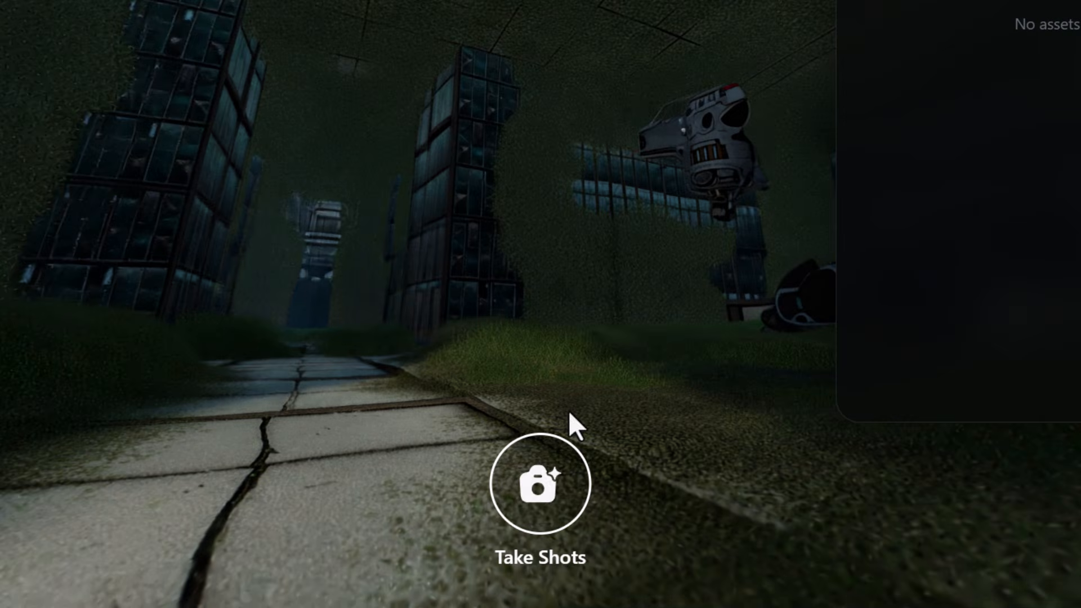
Enter shot-taking mode, close the World Album and frame the cracked paved path between the towers from a low angle.
{"action": "left_click", "coordinate": [540, 483]}
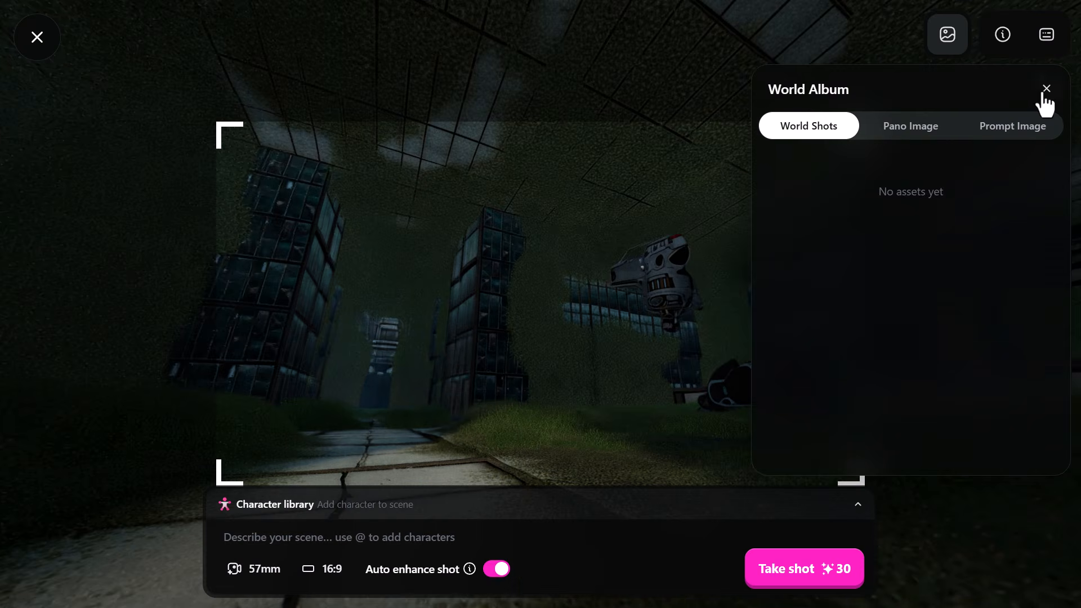
{"action": "left_click", "coordinate": [1046, 89]}
{"action": "mouse_move", "coordinate": [861, 134]}
{"action": "left_mouse_down"}
{"action": "mouse_move", "coordinate": [895, 109]}
{"action": "mouse_move", "coordinate": [818, 127]}
{"action": "mouse_move", "coordinate": [844, 140]}
{"action": "left_mouse_up"}
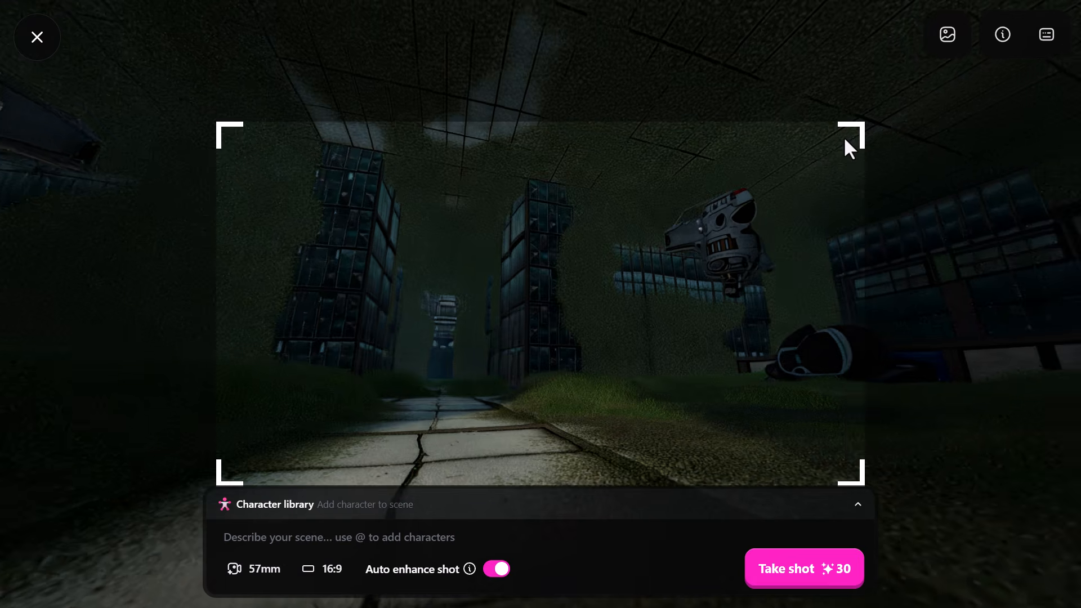
{"action": "key", "text": "w"}
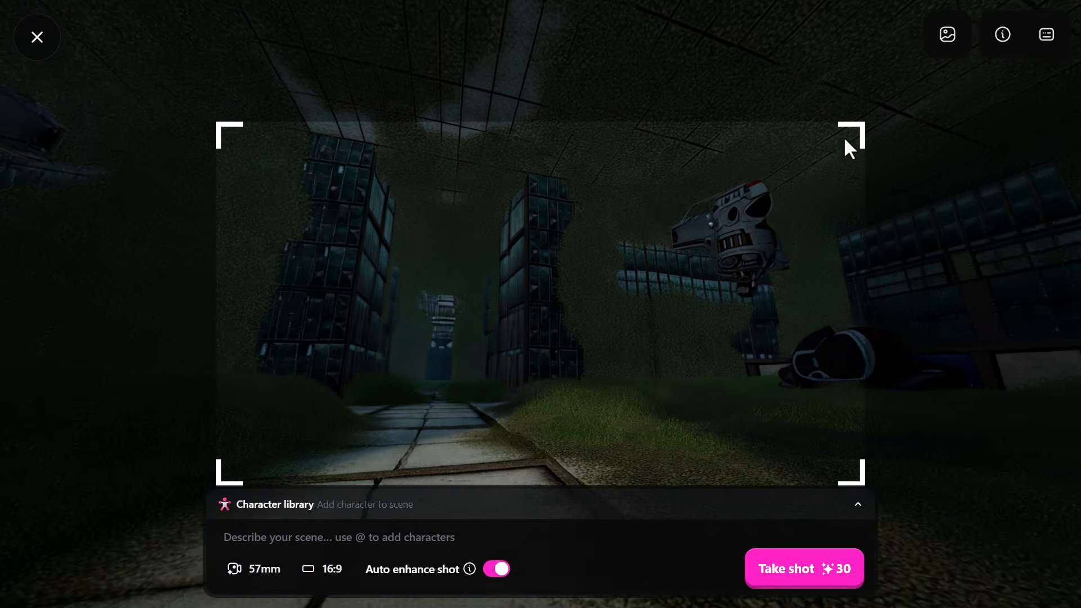
{"action": "key", "text": "d"}
{"action": "key", "text": "a"}
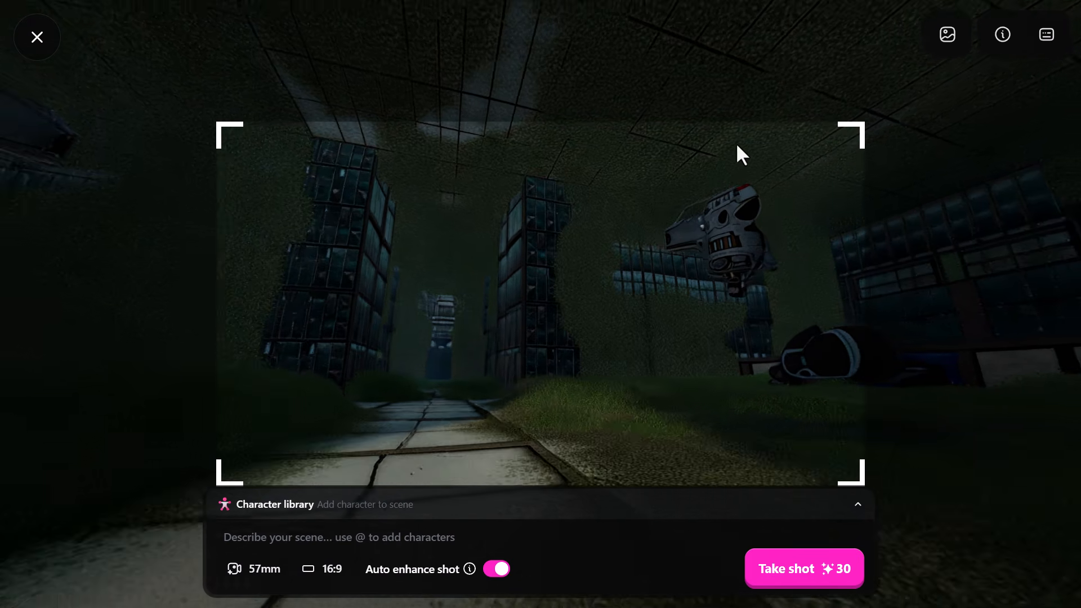
{"action": "left_click_drag", "start_coordinate": [735, 143], "coordinate": [652, 159]}
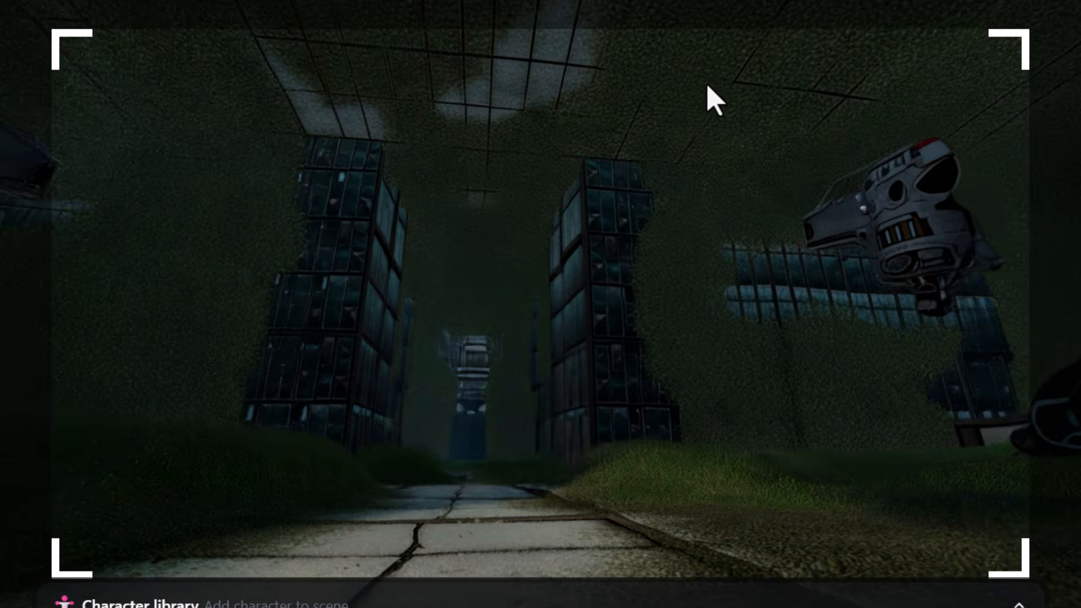
{"action": "left_click_drag", "start_coordinate": [707, 86], "coordinate": [706, 86]}
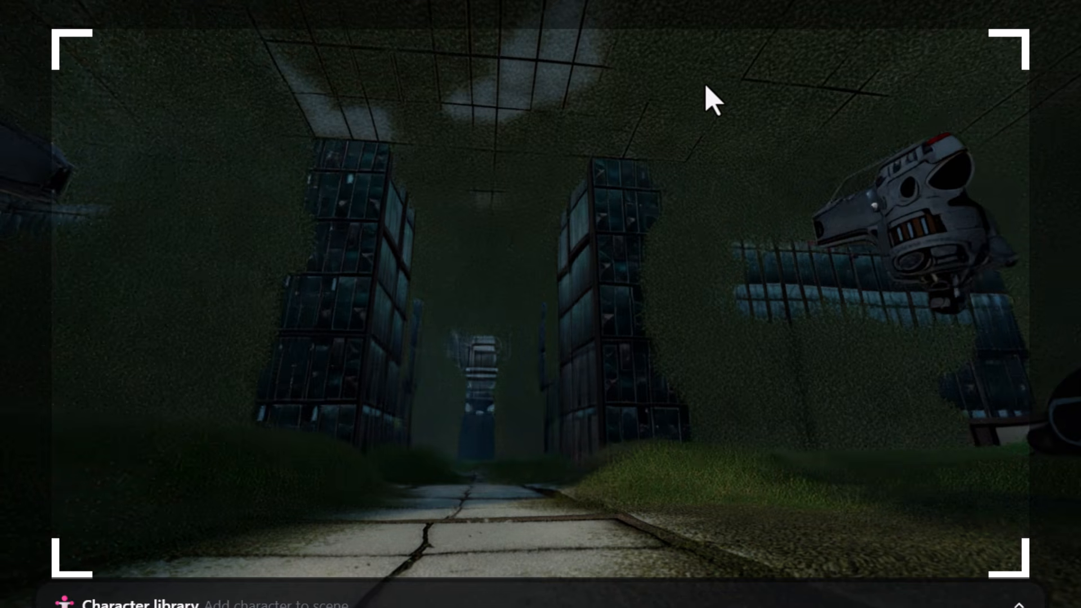
{"action": "scroll", "coordinate": [343, 468], "scroll_direction": "down", "scroll_amount": 2}
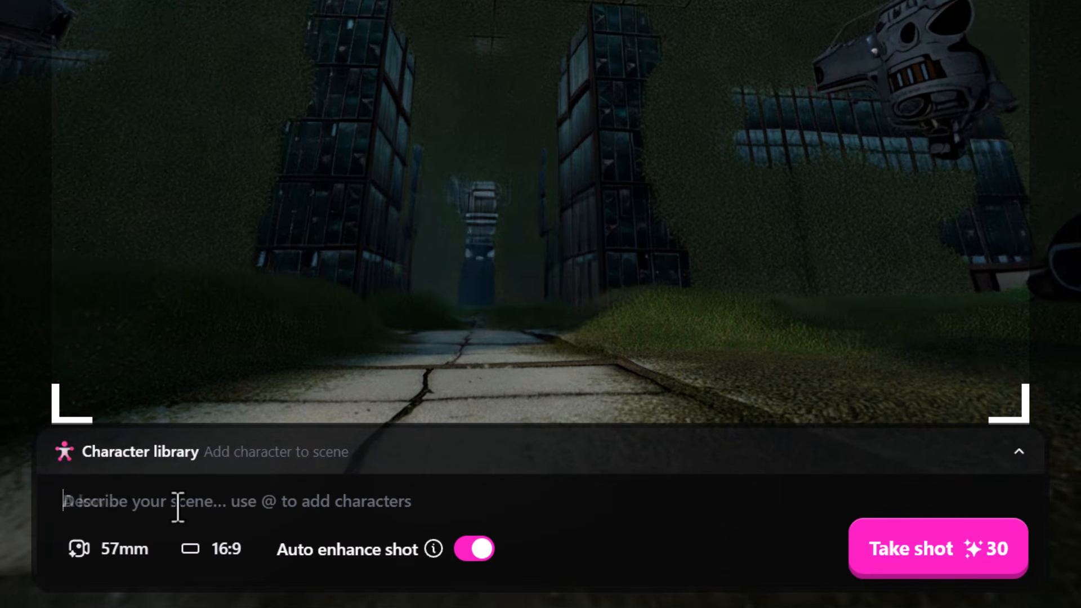
{"action": "type", "text": "A low angle shot of"}
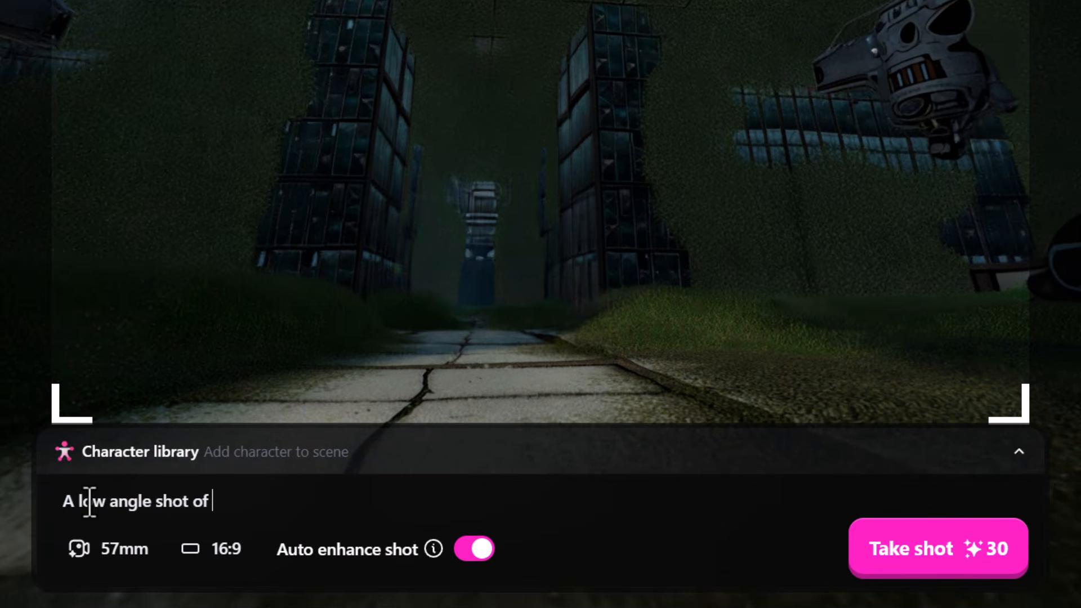
{"action": "left_click", "coordinate": [225, 459]}
{"action": "scroll", "coordinate": [248, 327], "scroll_direction": "down", "scroll_amount": 2}
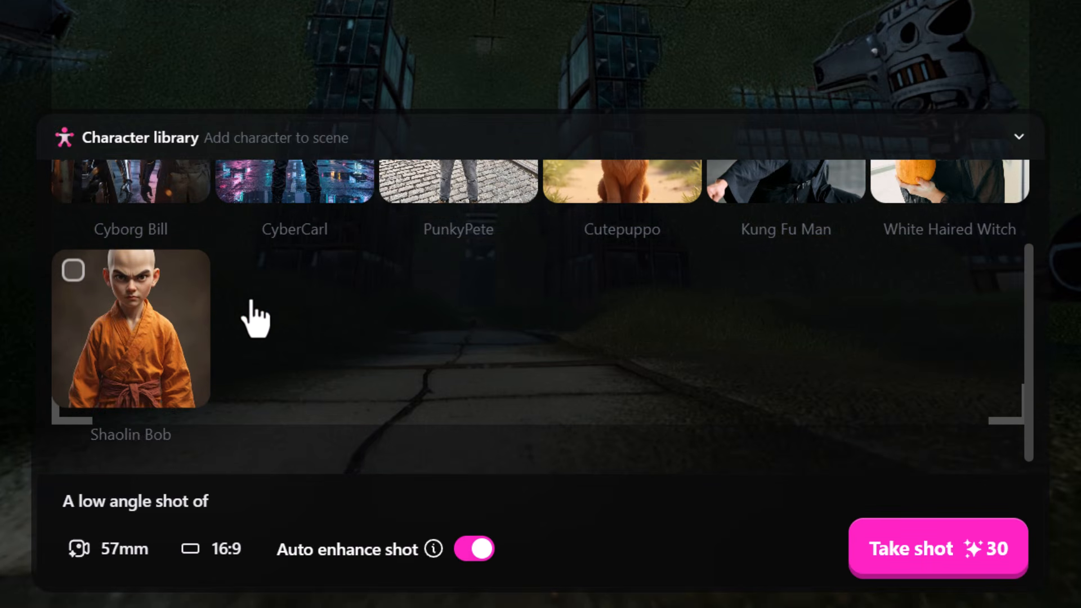
{"action": "scroll", "coordinate": [254, 315], "scroll_direction": "up", "scroll_amount": 2}
{"action": "left_click", "coordinate": [70, 191]}
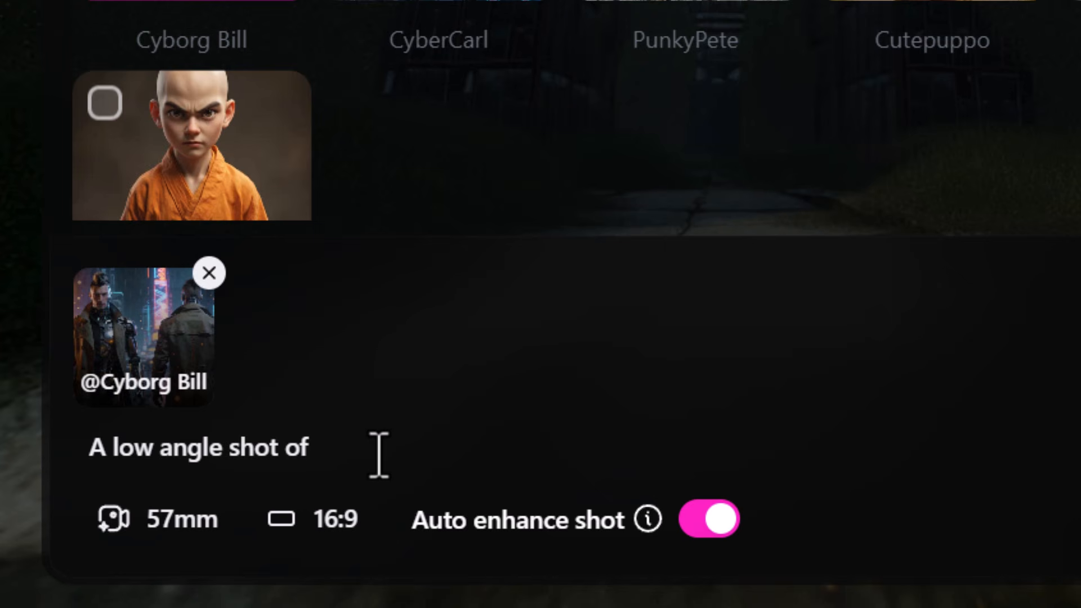
{"action": "type", "text": "@c"}
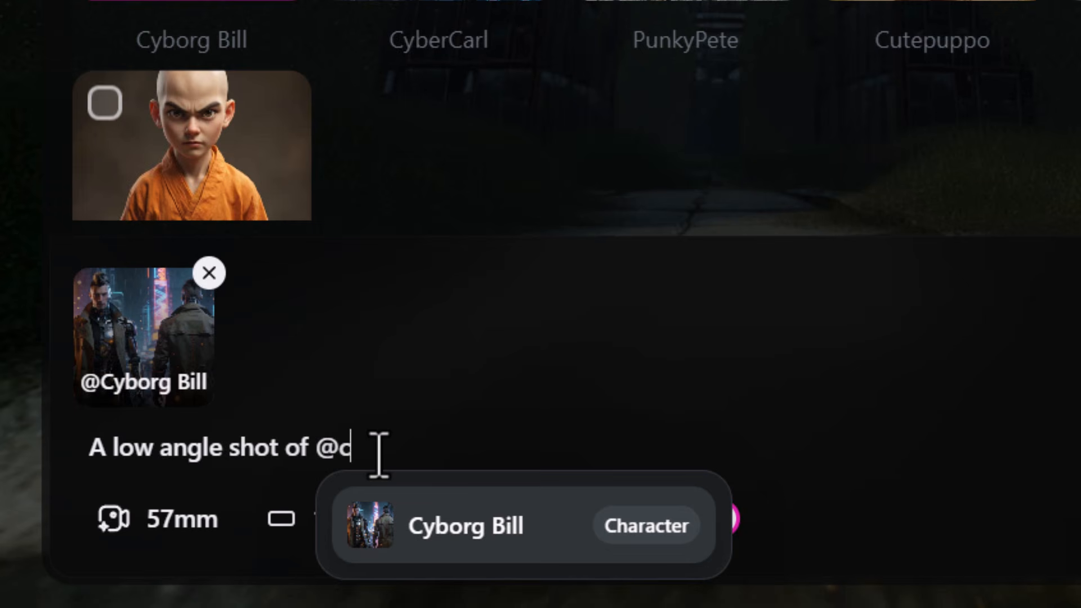
{"action": "left_click", "coordinate": [451, 526]}
{"action": "type", "text": "looking forward past us"}
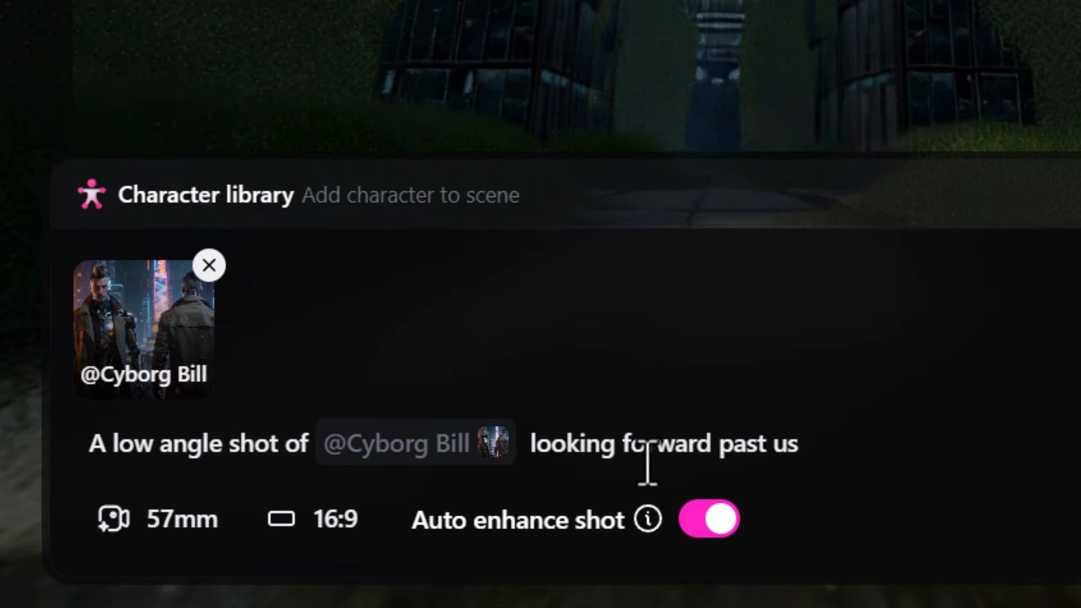
Set the focal length to 52 mm, take the shot in 16:9 and open the World Album.
{"action": "mouse_move", "coordinate": [648, 518]}
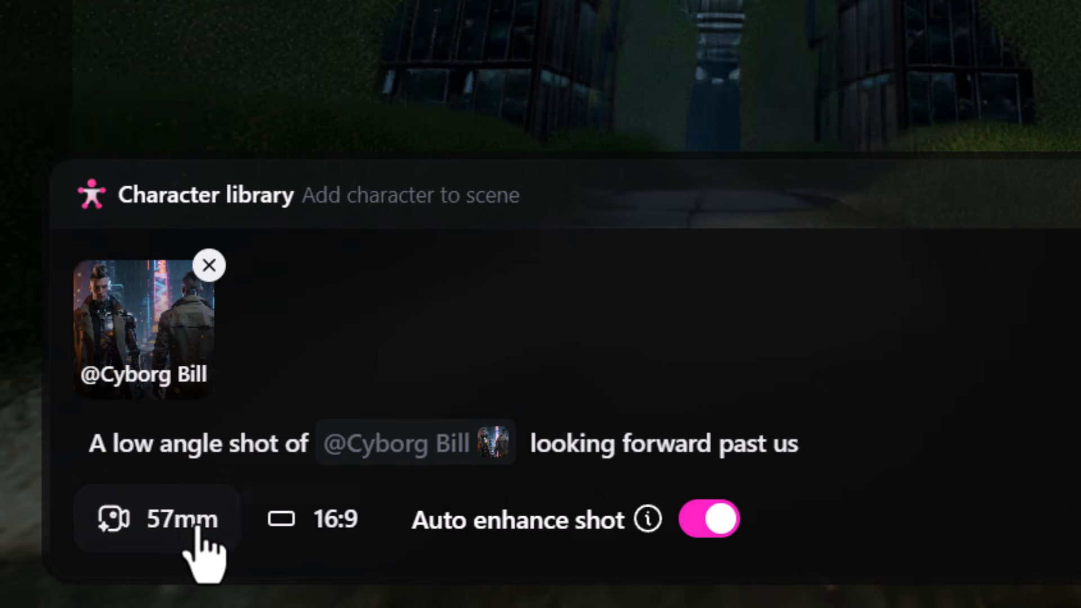
{"action": "left_click", "coordinate": [119, 532]}
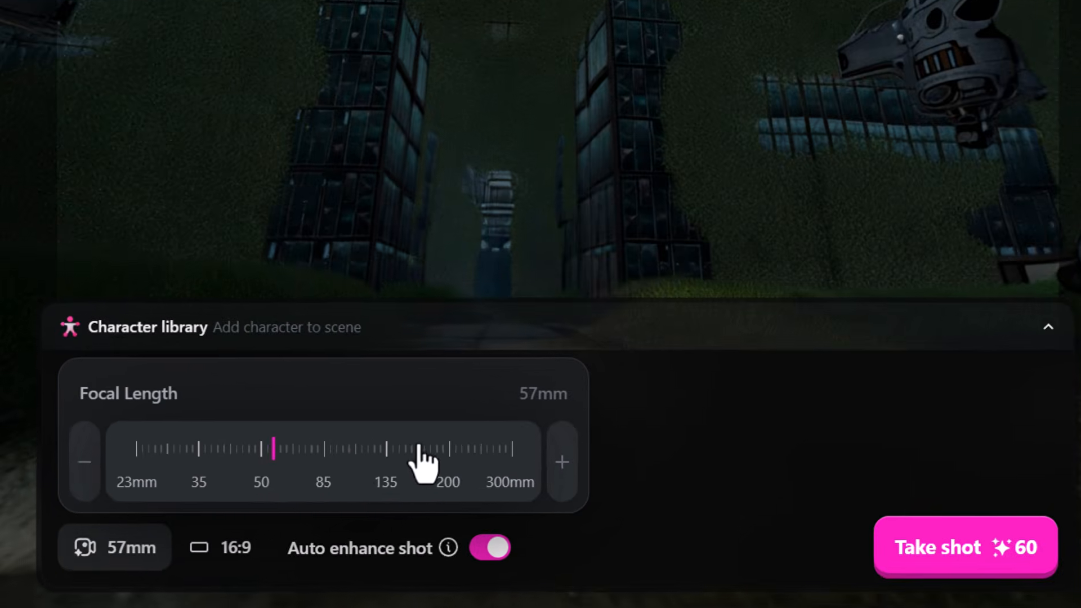
{"action": "left_click_drag", "start_coordinate": [286, 468], "coordinate": [257, 469]}
{"action": "left_click", "coordinate": [215, 549]}
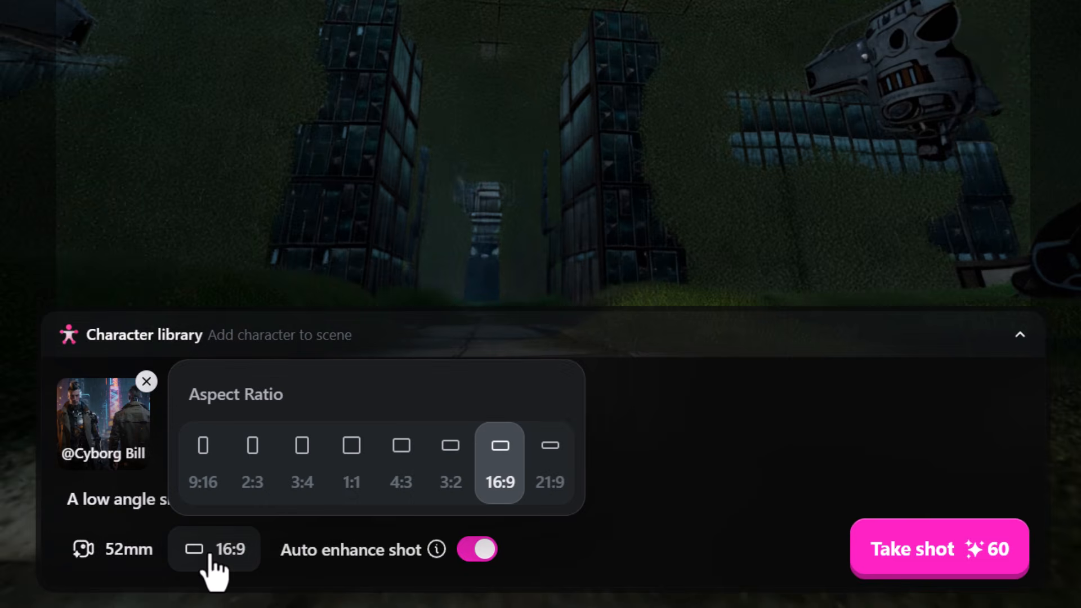
{"action": "left_click", "coordinate": [733, 544]}
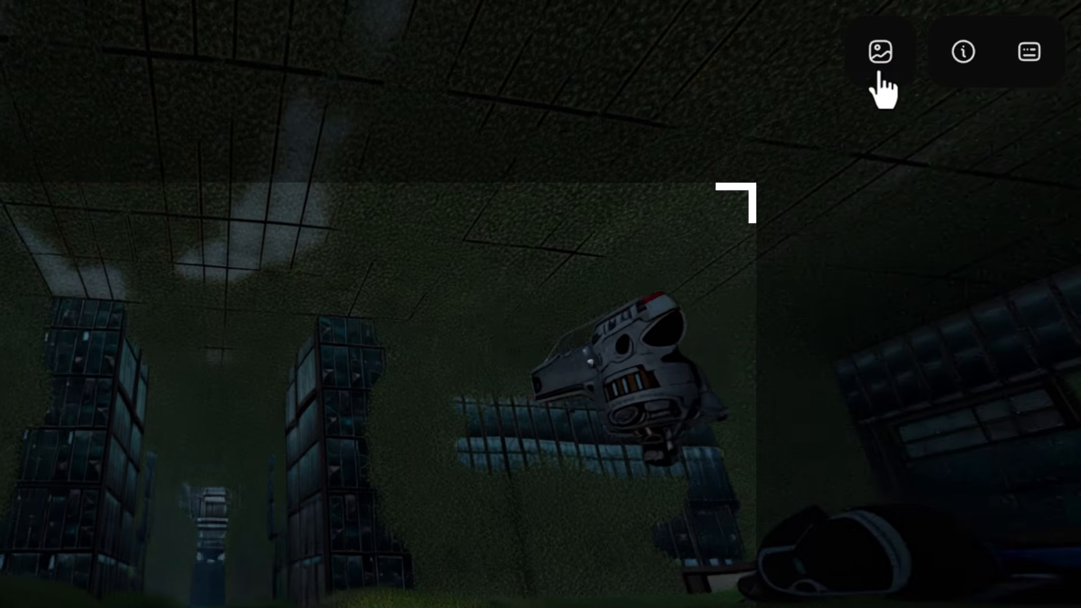
{"action": "left_click", "coordinate": [880, 57]}
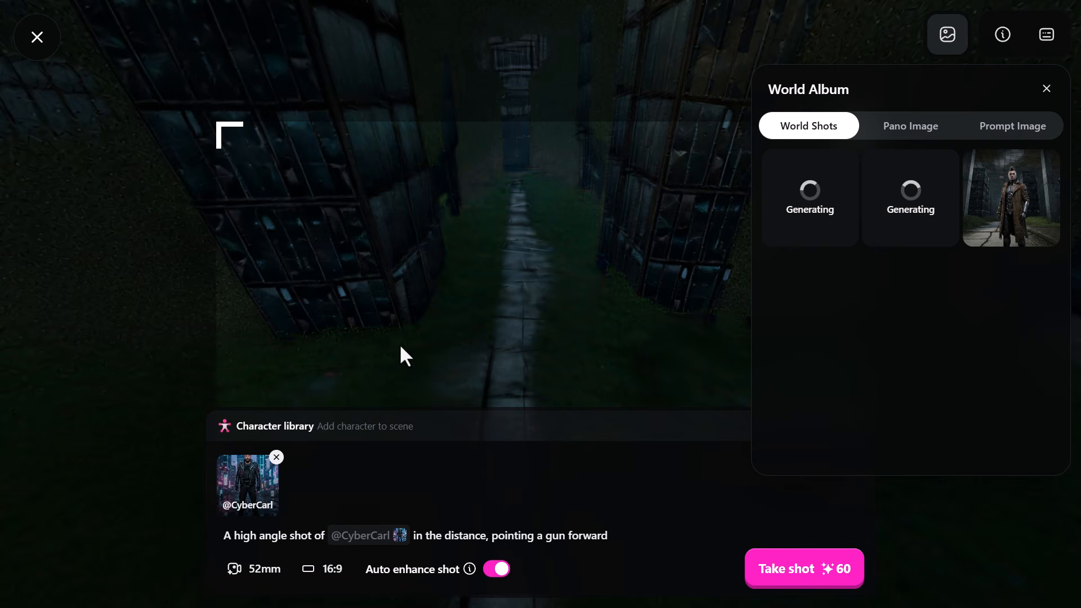
Frame the doorway between the two fallen robots at a 102 mm focal length and close the World Album.
{"action": "left_click_drag", "start_coordinate": [491, 266], "coordinate": [705, 277]}
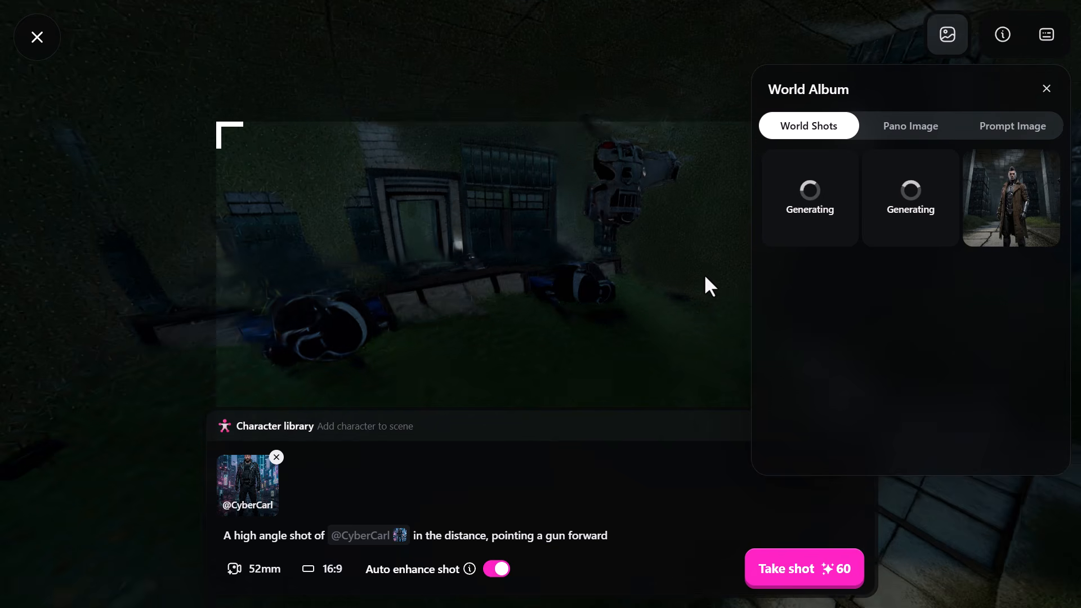
{"action": "left_click_drag", "start_coordinate": [705, 277], "coordinate": [586, 310]}
{"action": "left_click_drag", "start_coordinate": [587, 265], "coordinate": [539, 252]}
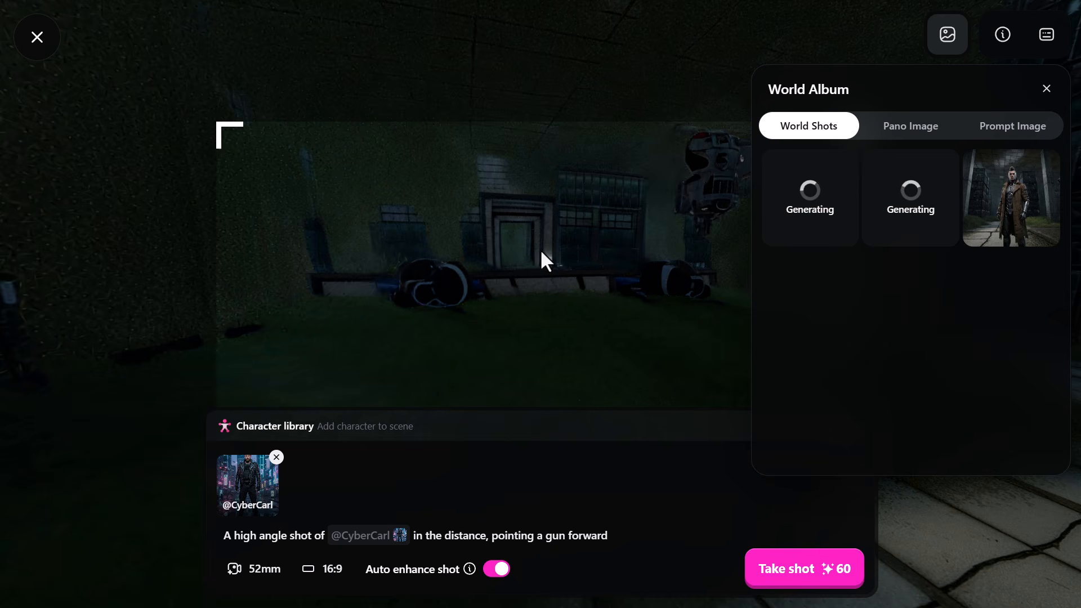
{"action": "scroll", "coordinate": [540, 249], "scroll_direction": "down", "scroll_amount": 1}
{"action": "scroll", "coordinate": [537, 250], "scroll_direction": "up", "scroll_amount": 5}
{"action": "left_click_drag", "start_coordinate": [537, 254], "coordinate": [631, 266]}
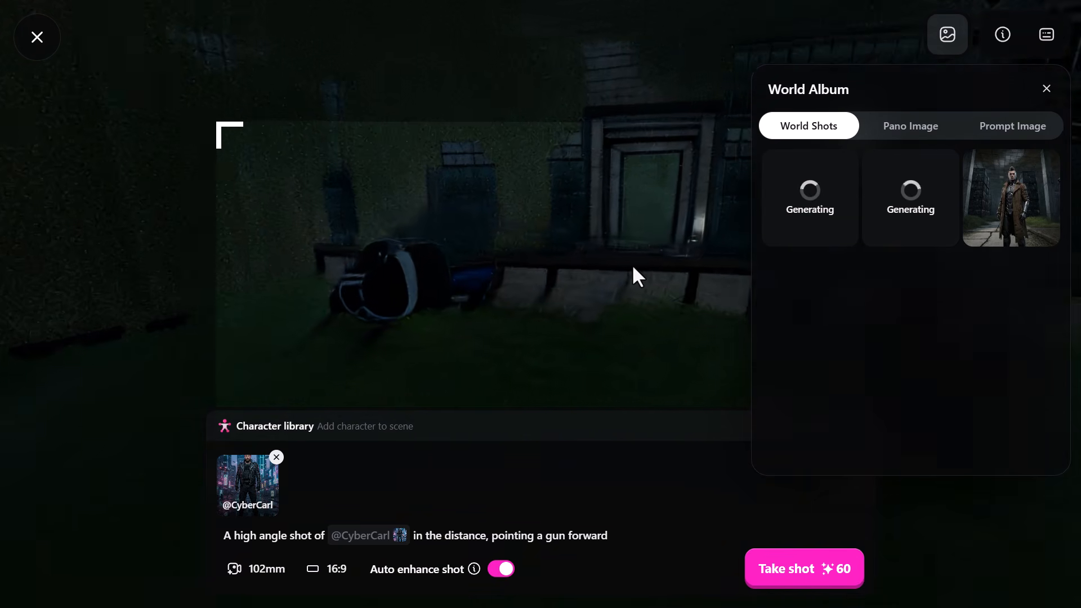
{"action": "left_click", "coordinate": [1047, 88]}
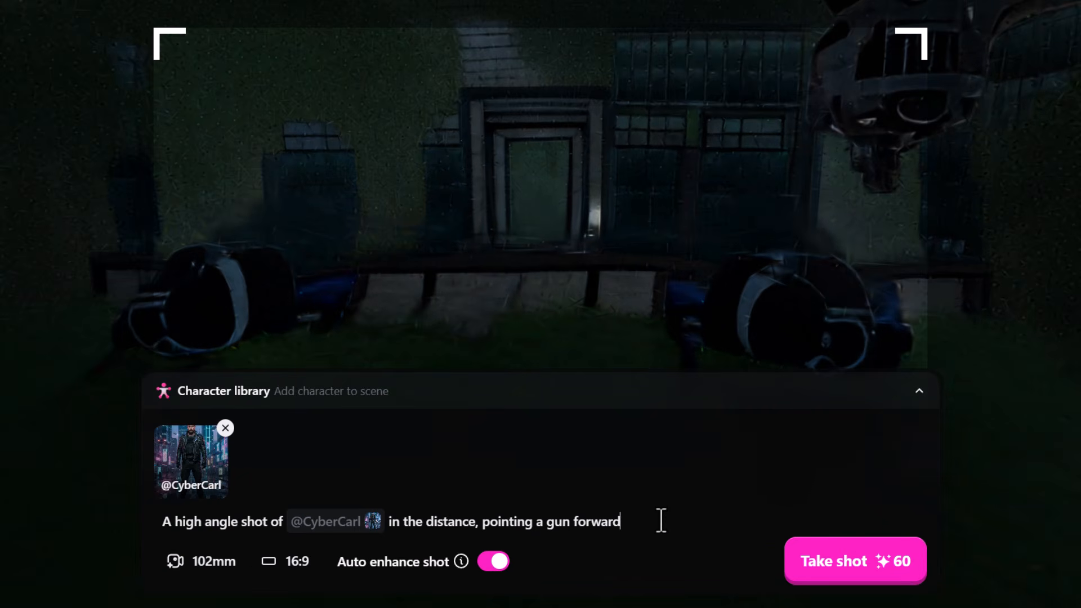
Clear the scene description and remove CyberCarl from the shot.
{"action": "key", "text": "ctrl+a"}
{"action": "key", "text": "BackSpace"}
{"action": "left_click", "coordinate": [225, 432]}
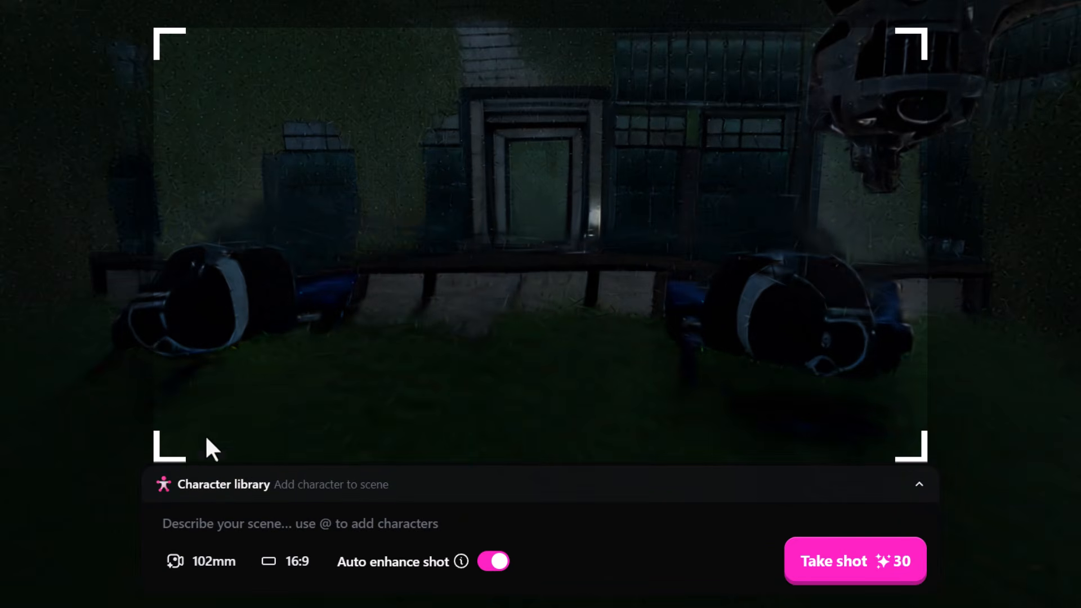
{"action": "left_click", "coordinate": [256, 483]}
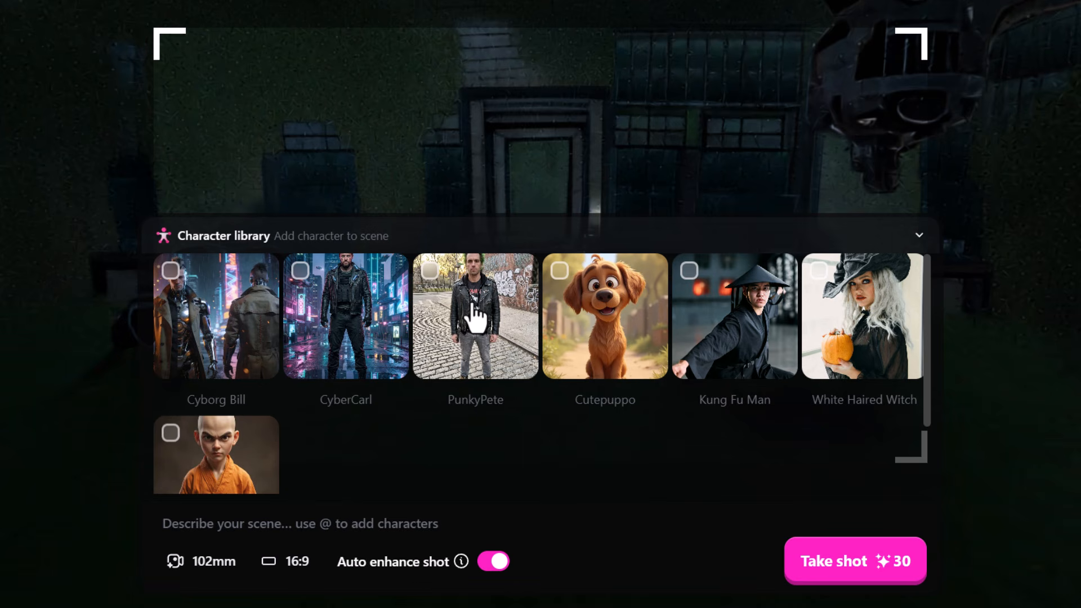
{"action": "left_click", "coordinate": [769, 350]}
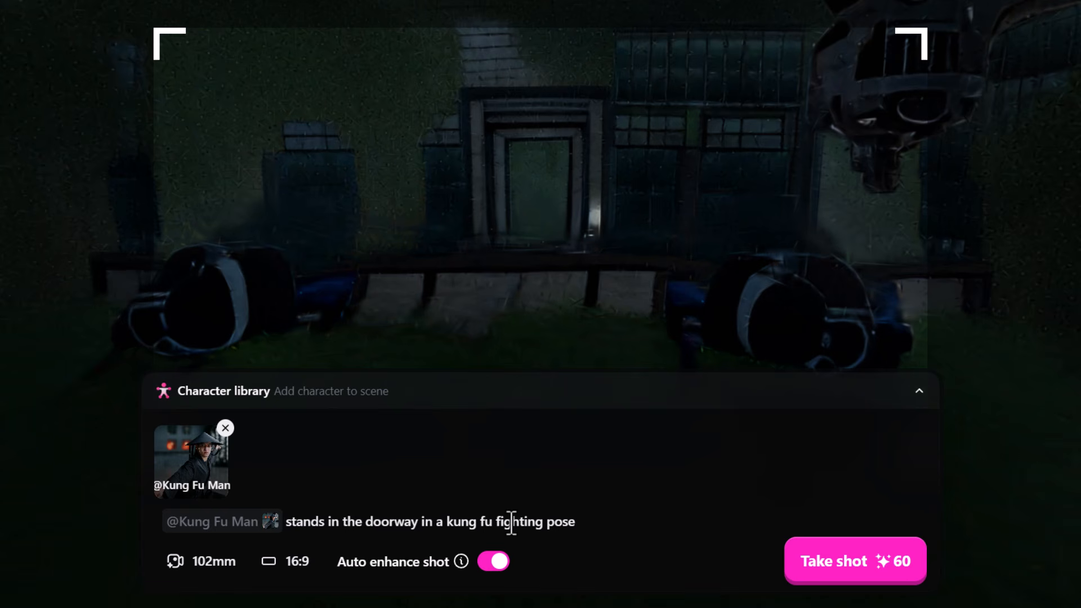
{"action": "left_click", "coordinate": [875, 569]}
Review the middle Cyborg Bill shot in the World Album and exit the 3D world to the creations page.
{"action": "left_click", "coordinate": [842, 79]}
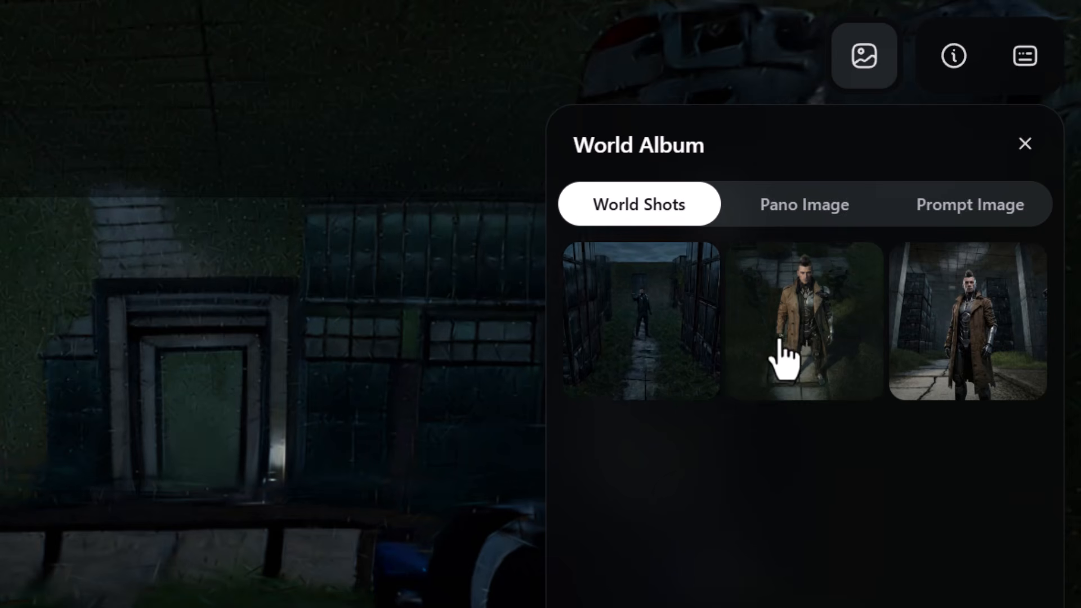
{"action": "left_click", "coordinate": [792, 366]}
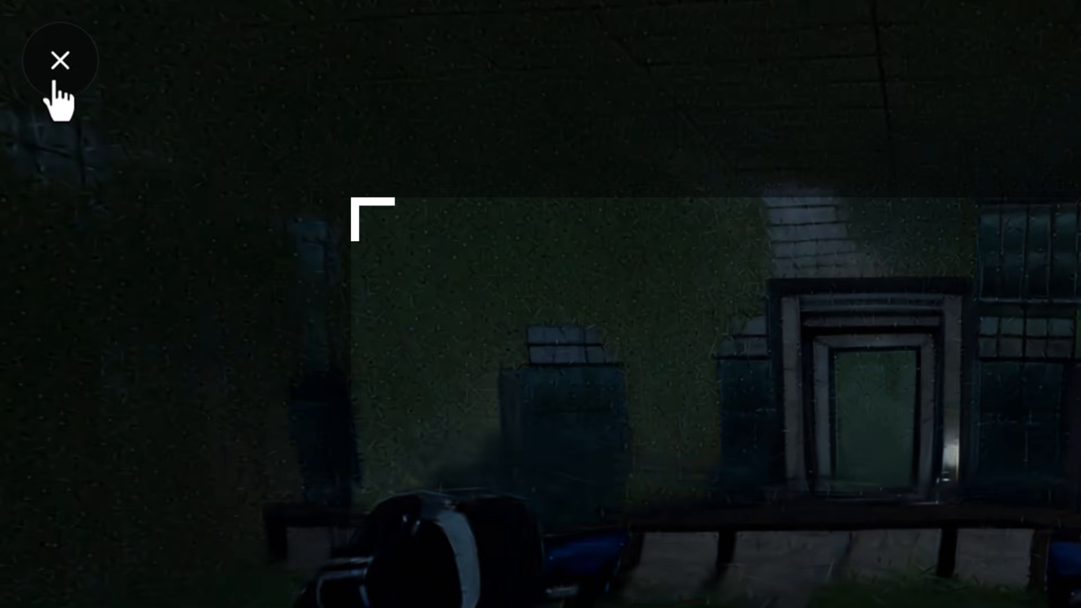
{"action": "left_click", "coordinate": [58, 67]}
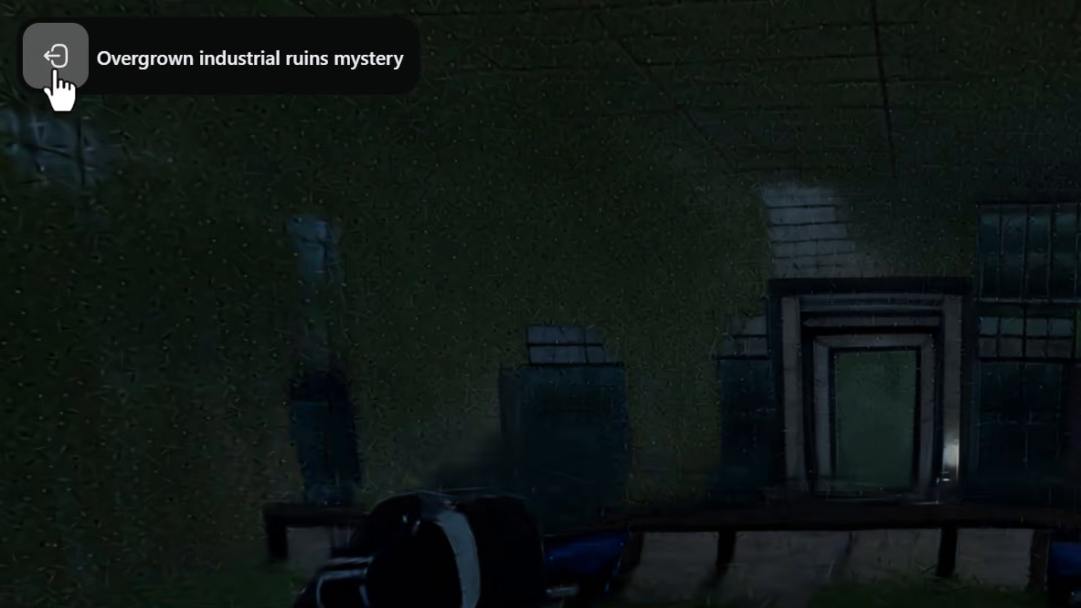
{"action": "left_click", "coordinate": [55, 80]}
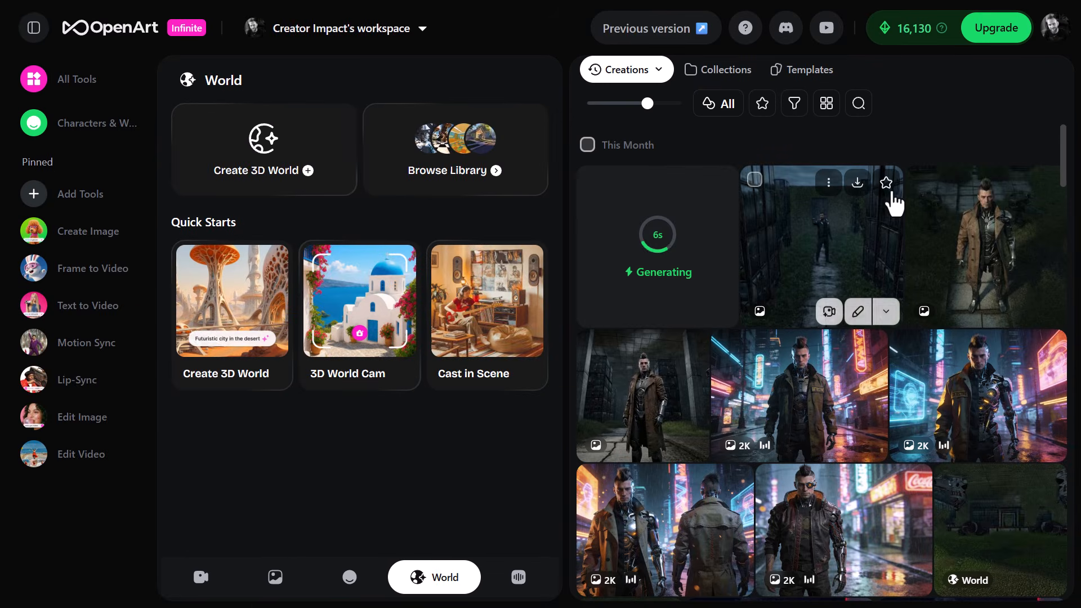
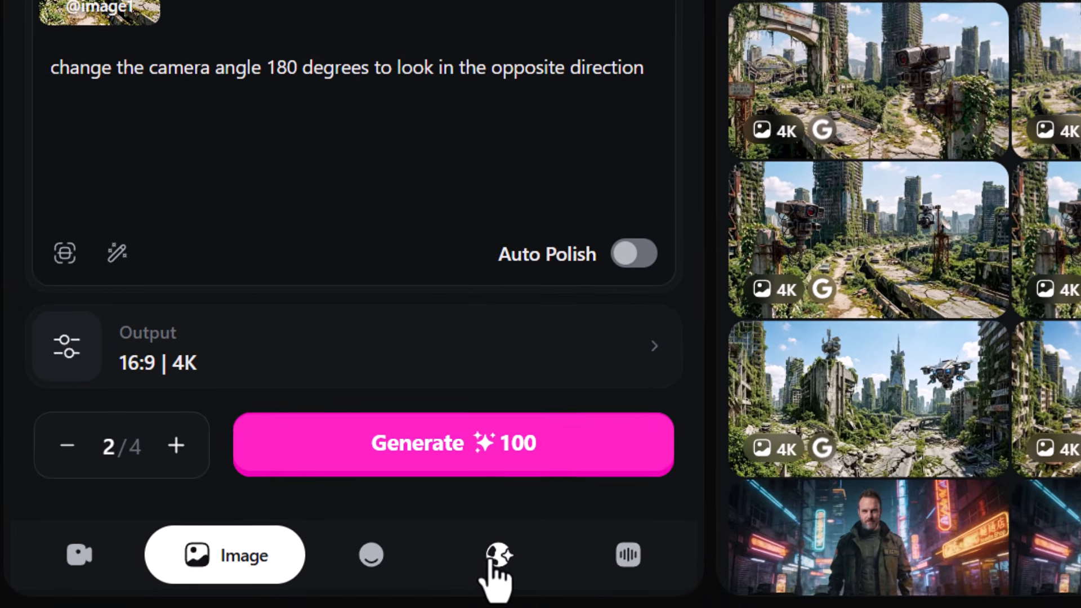
Start a new 3D world with four overgrown city images from the history as front, right, back and left views.
{"action": "left_click", "coordinate": [405, 576]}
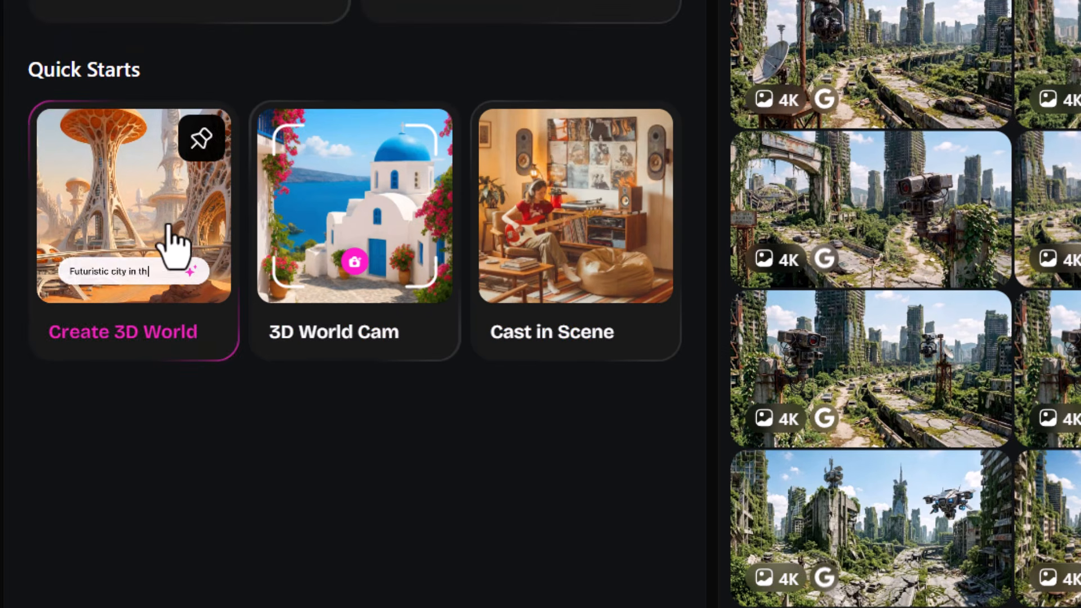
{"action": "left_click", "coordinate": [169, 161]}
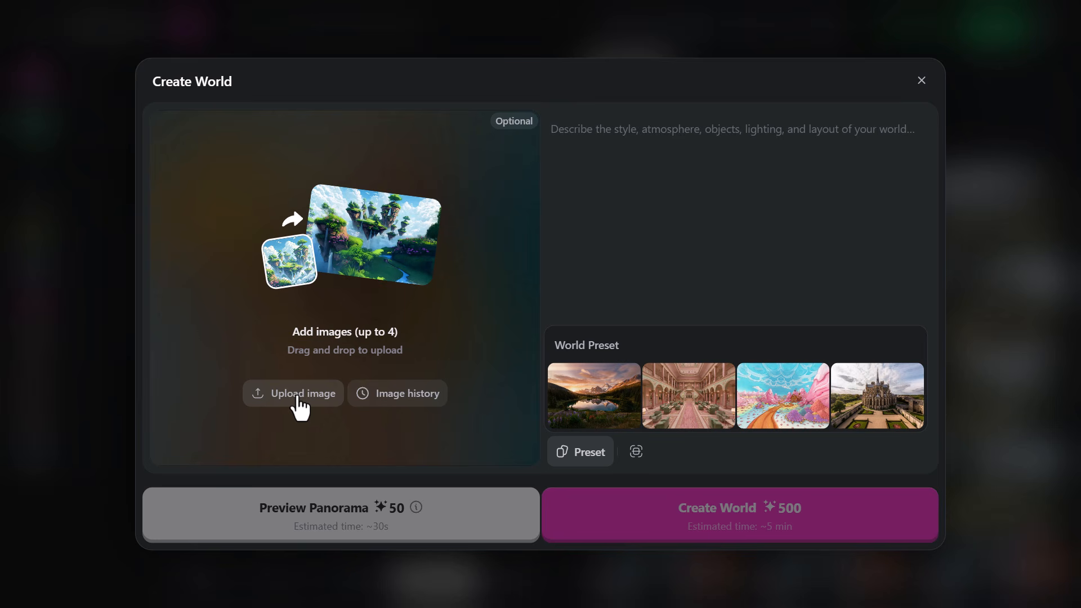
{"action": "left_click", "coordinate": [426, 392]}
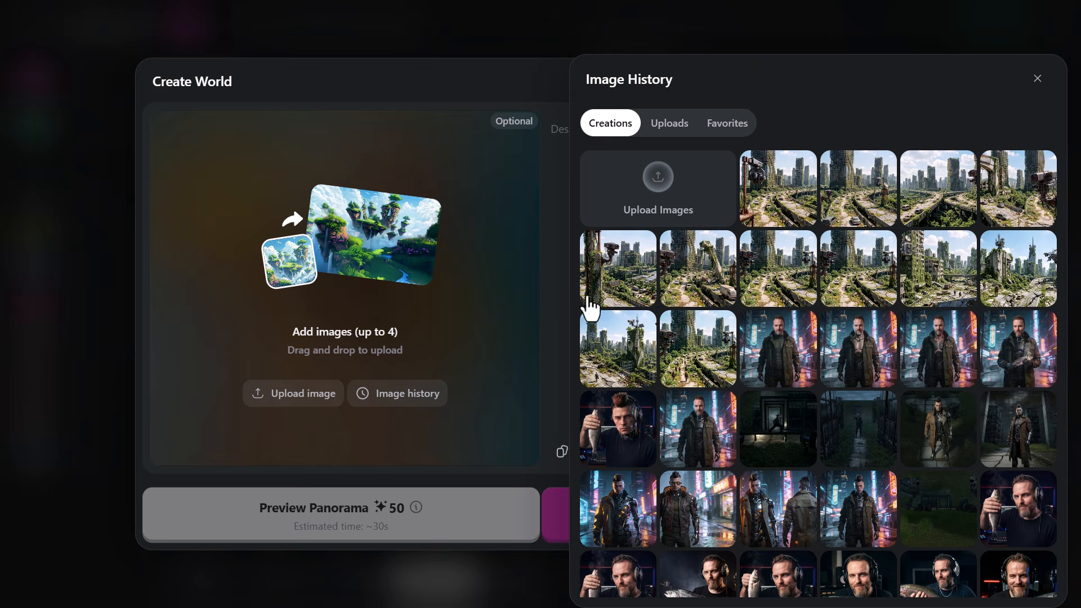
{"action": "left_click", "coordinate": [783, 276]}
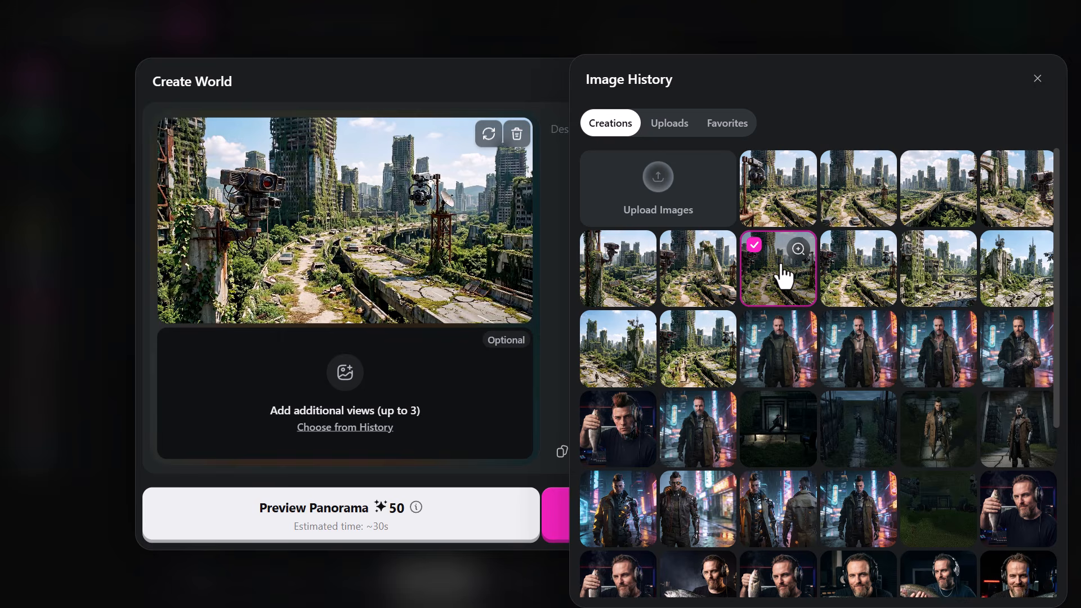
{"action": "left_click", "coordinate": [629, 276]}
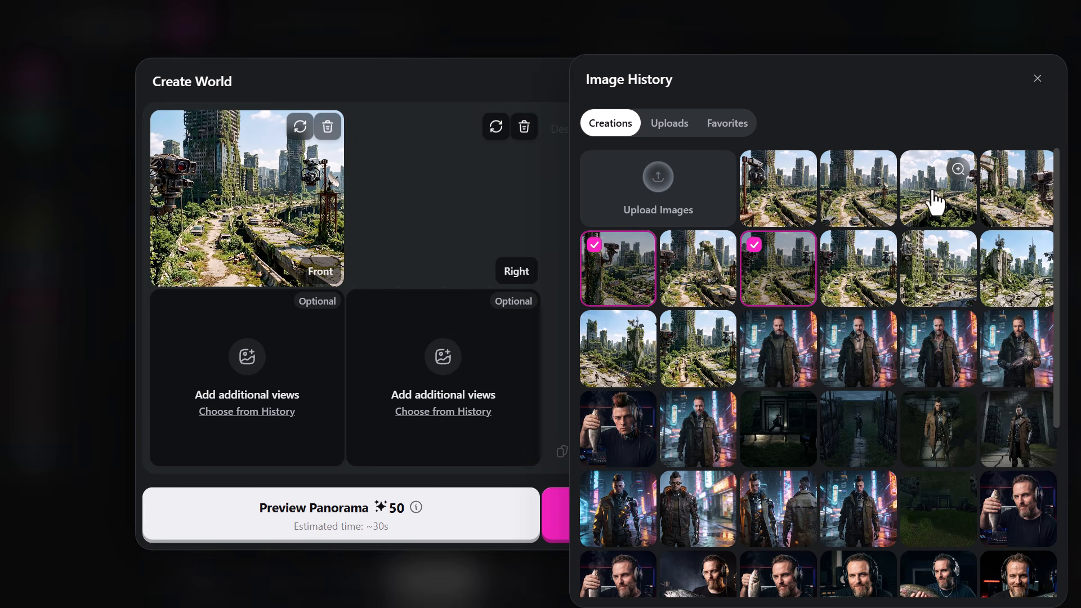
{"action": "left_click", "coordinate": [1004, 206]}
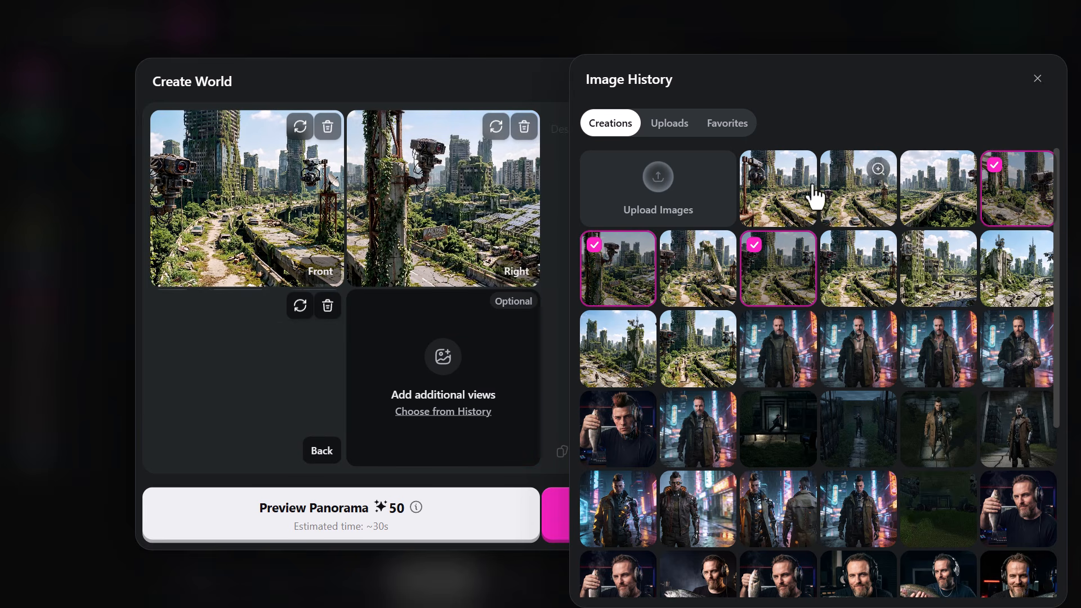
{"action": "left_click", "coordinate": [825, 215]}
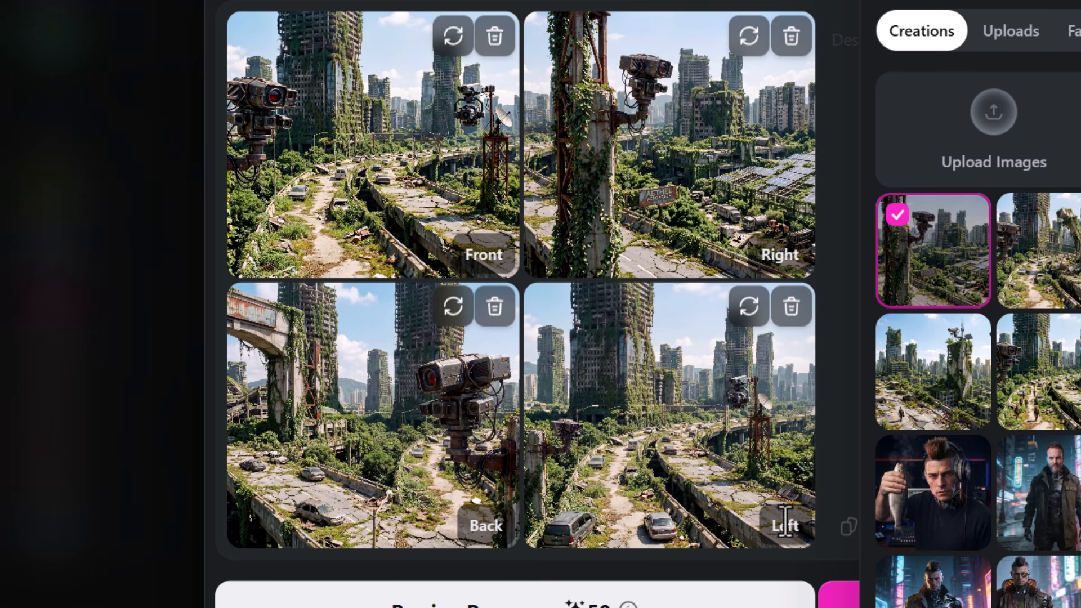
Remove the left view and create the world from the front, right and back images.
{"action": "left_click", "coordinate": [792, 307]}
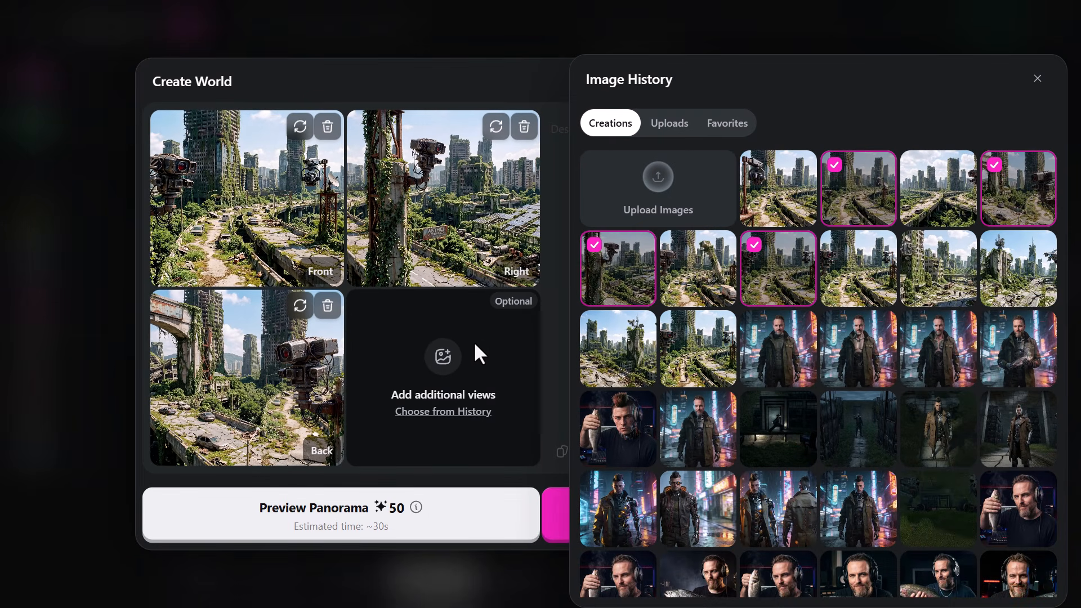
{"action": "left_click", "coordinate": [1037, 80]}
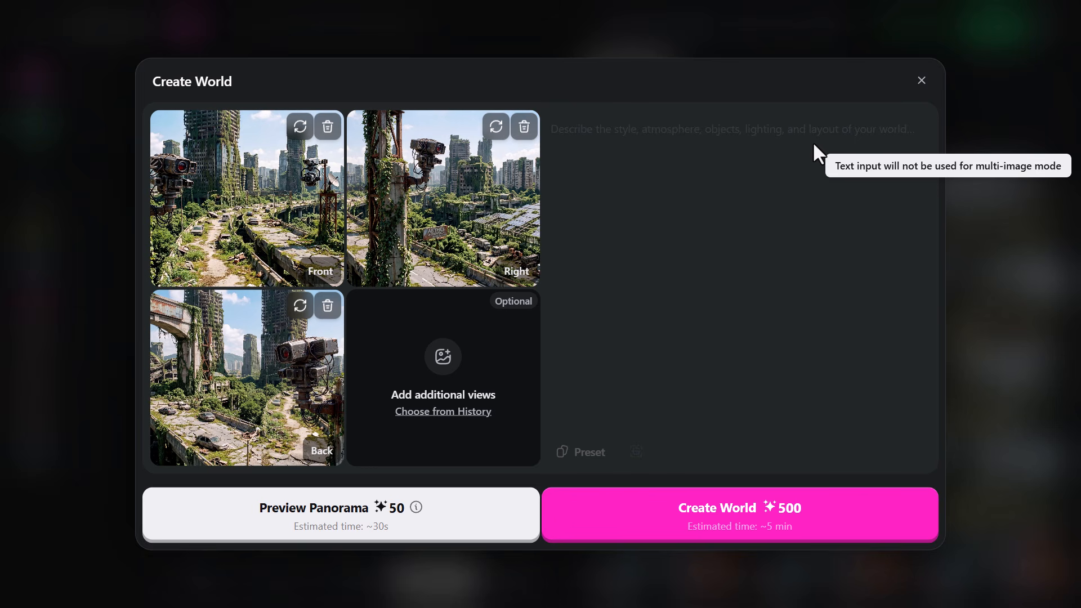
{"action": "left_click", "coordinate": [747, 478]}
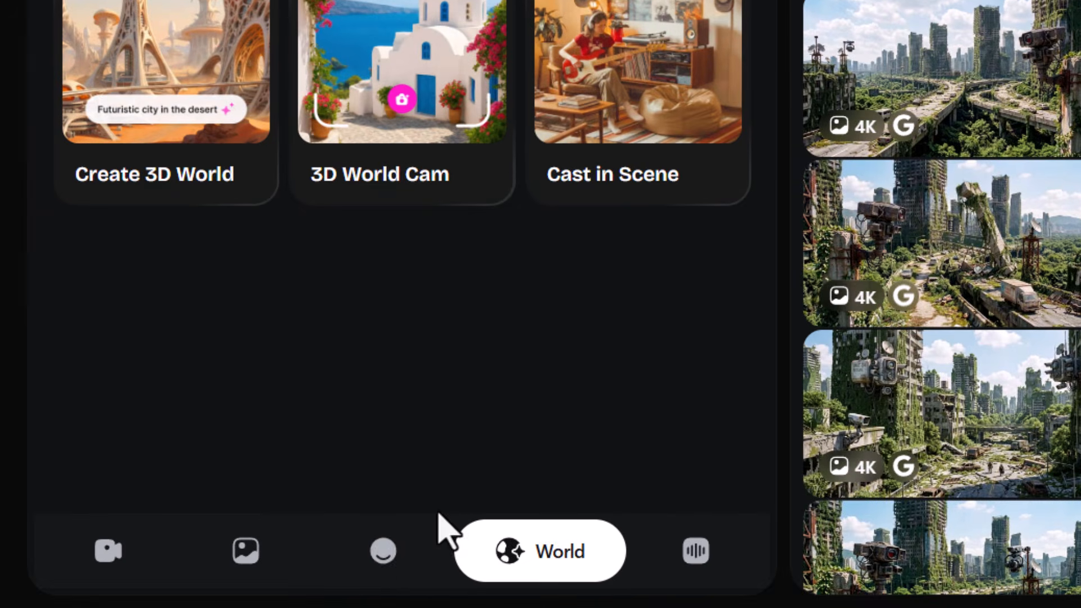
Start a new character from an image, using the bearded cyborg detective picture on the neon street from the history.
{"action": "left_click", "coordinate": [383, 551]}
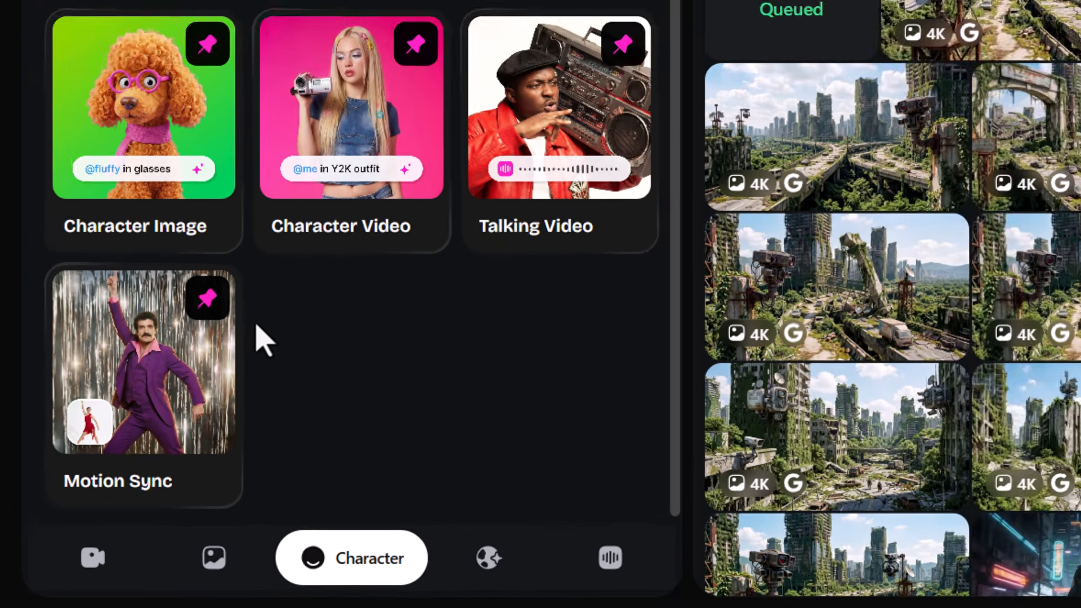
{"action": "left_click", "coordinate": [145, 101]}
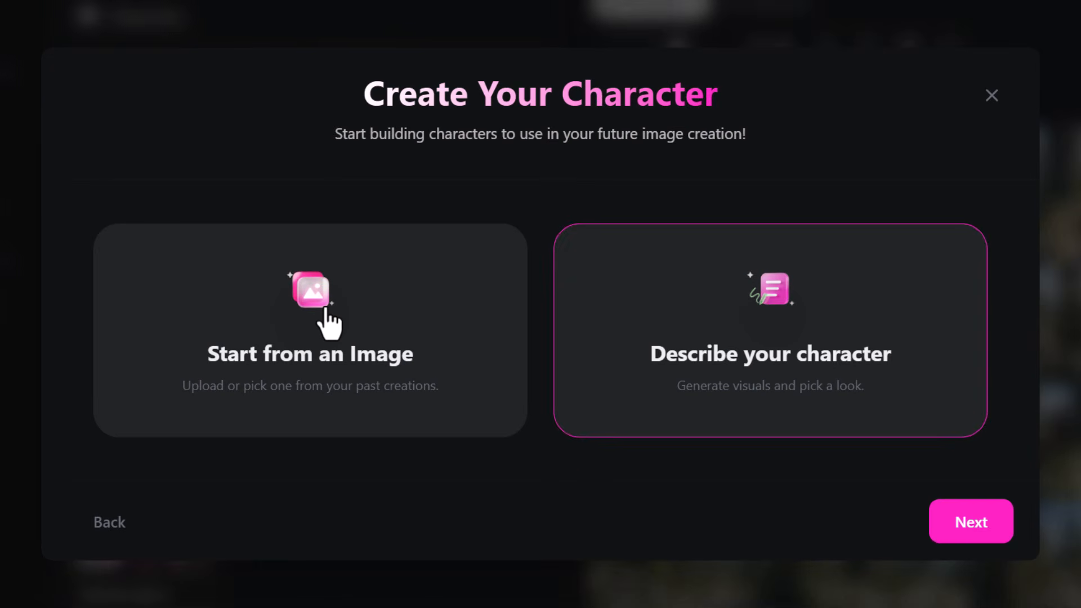
{"action": "left_click", "coordinate": [346, 331]}
{"action": "left_click", "coordinate": [488, 390]}
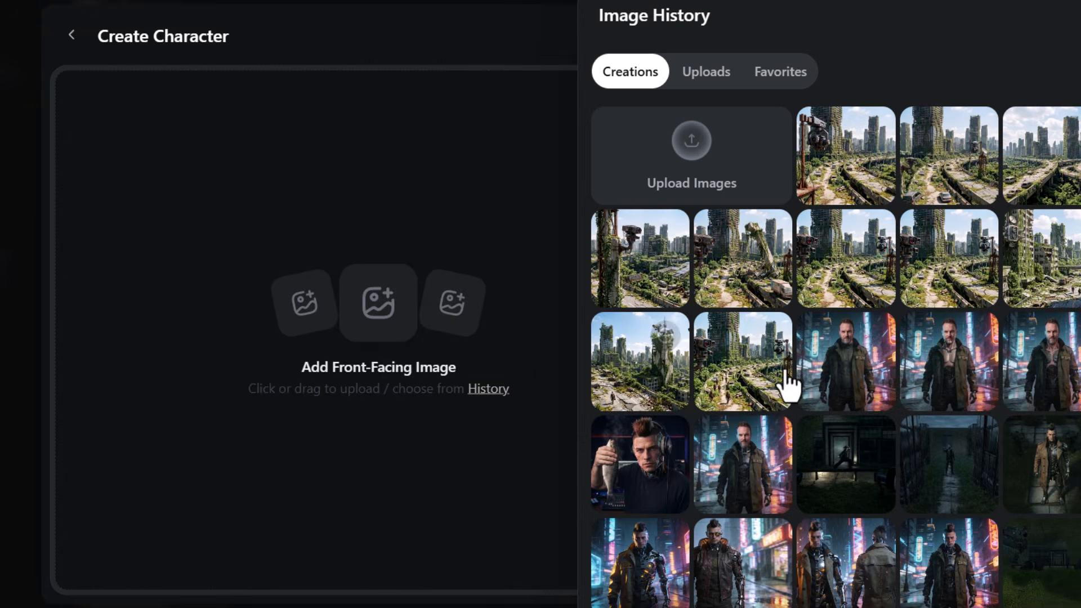
{"action": "left_click", "coordinate": [845, 366]}
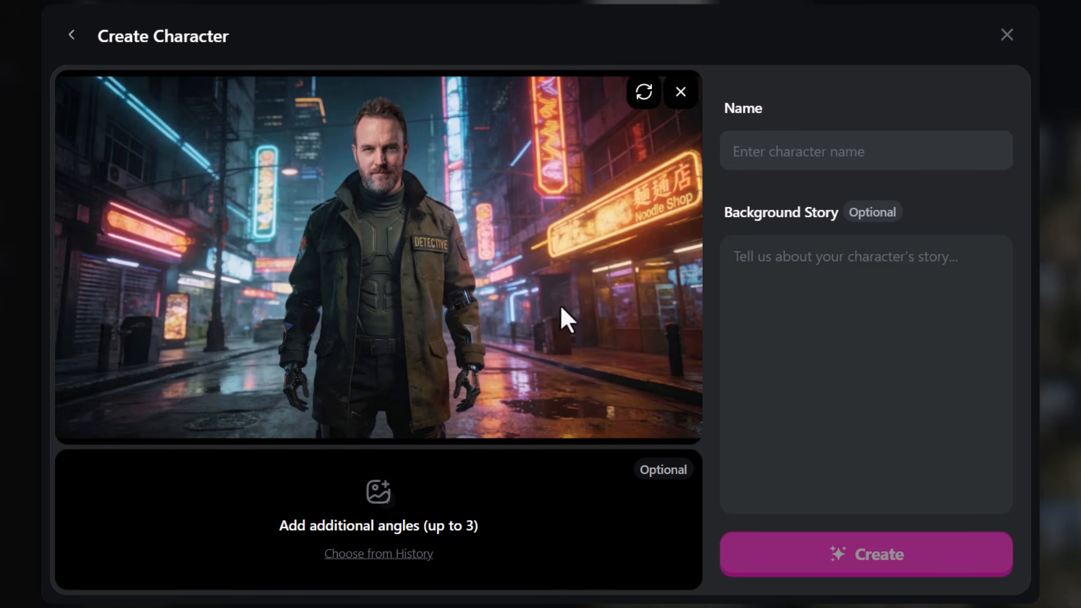
Name the character Cyborg Wade and create it.
{"action": "left_click", "coordinate": [812, 149]}
{"action": "type", "text": "C"}
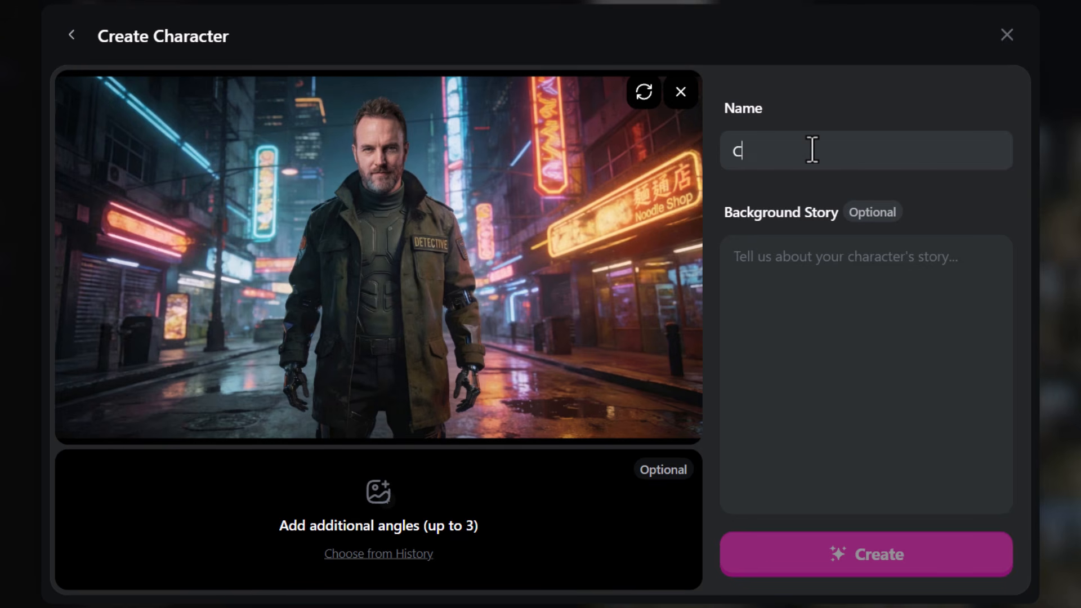
{"action": "type", "text": "yborg Wade"}
{"action": "left_click", "coordinate": [853, 554]}
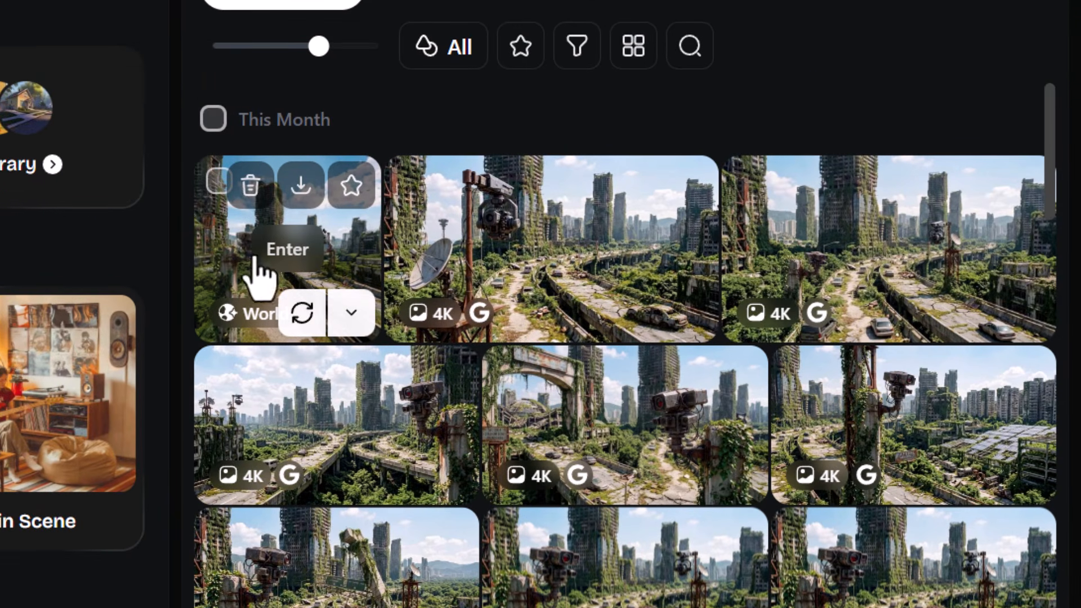
Enter the Post-Apocalyptic City Surveillance world and look around the ruined highway and towers.
{"action": "left_click", "coordinate": [273, 254]}
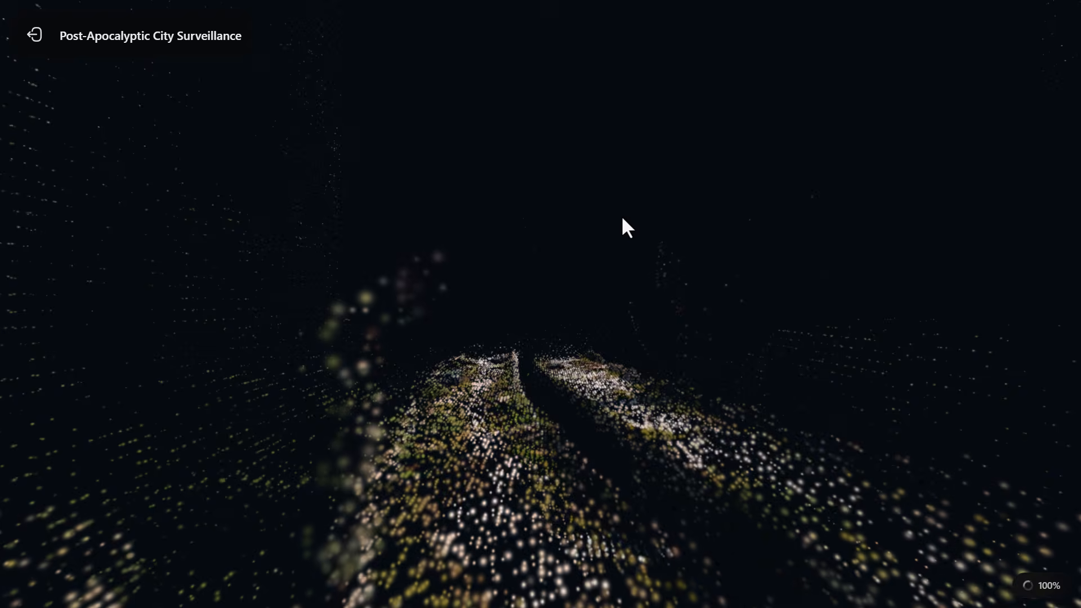
{"action": "left_click_drag", "start_coordinate": [613, 280], "coordinate": [588, 281]}
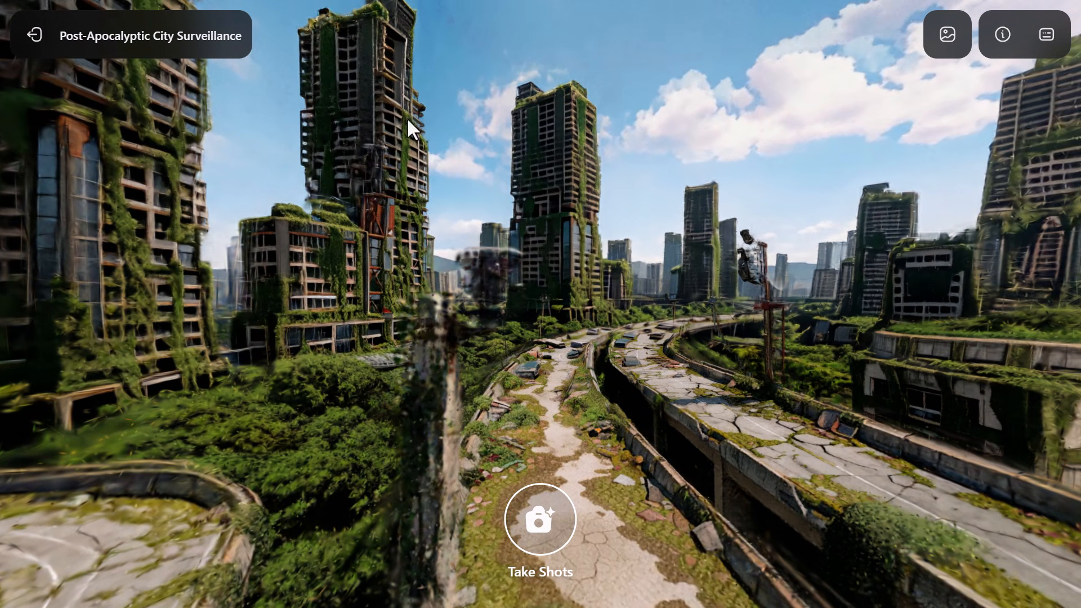
{"action": "left_click_drag", "start_coordinate": [789, 342], "coordinate": [1046, 306]}
{"action": "left_click_drag", "start_coordinate": [946, 283], "coordinate": [982, 285]}
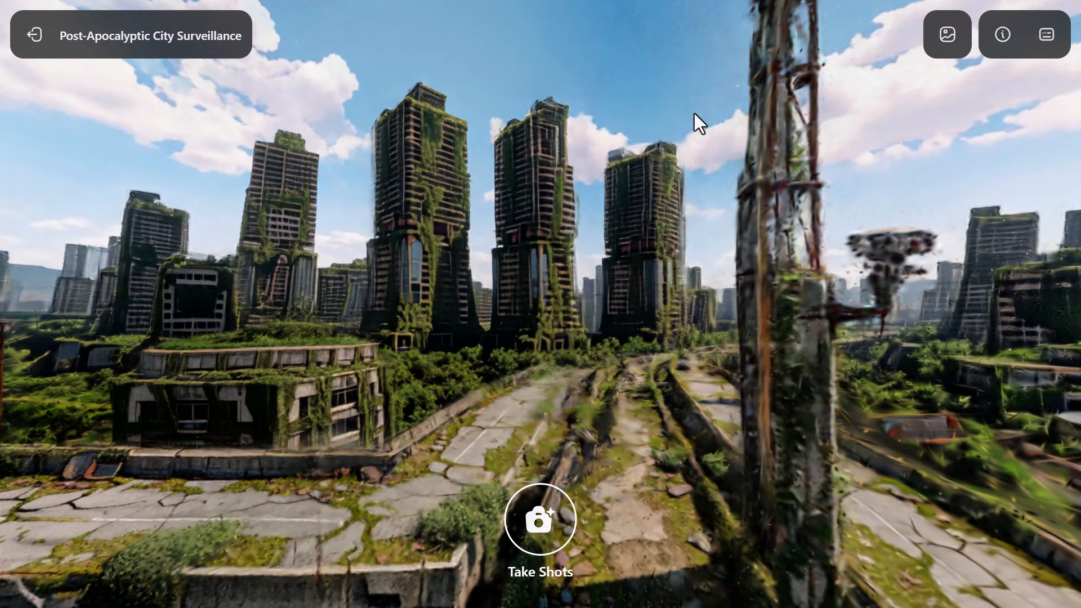
{"action": "left_click_drag", "start_coordinate": [870, 273], "coordinate": [705, 166]}
{"action": "mouse_move", "coordinate": [664, 357]}
{"action": "left_mouse_down"}
{"action": "mouse_move", "coordinate": [659, 330]}
{"action": "mouse_move", "coordinate": [663, 342]}
{"action": "left_mouse_up"}
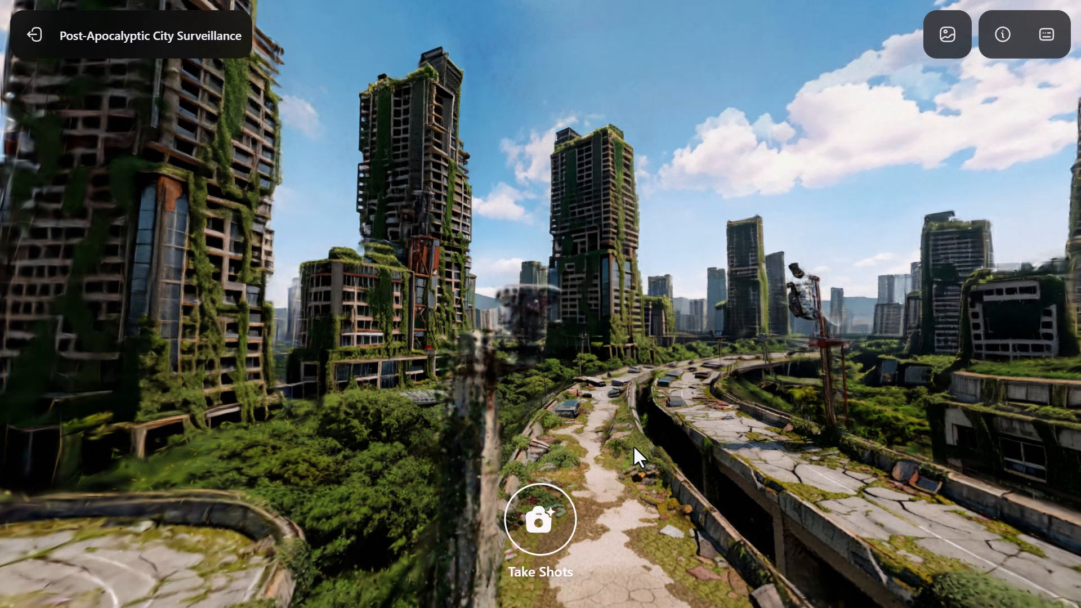
Move to a low viewpoint on the dirt path and set up a shot with a 35 mm focal length.
{"action": "key", "text": "q"}
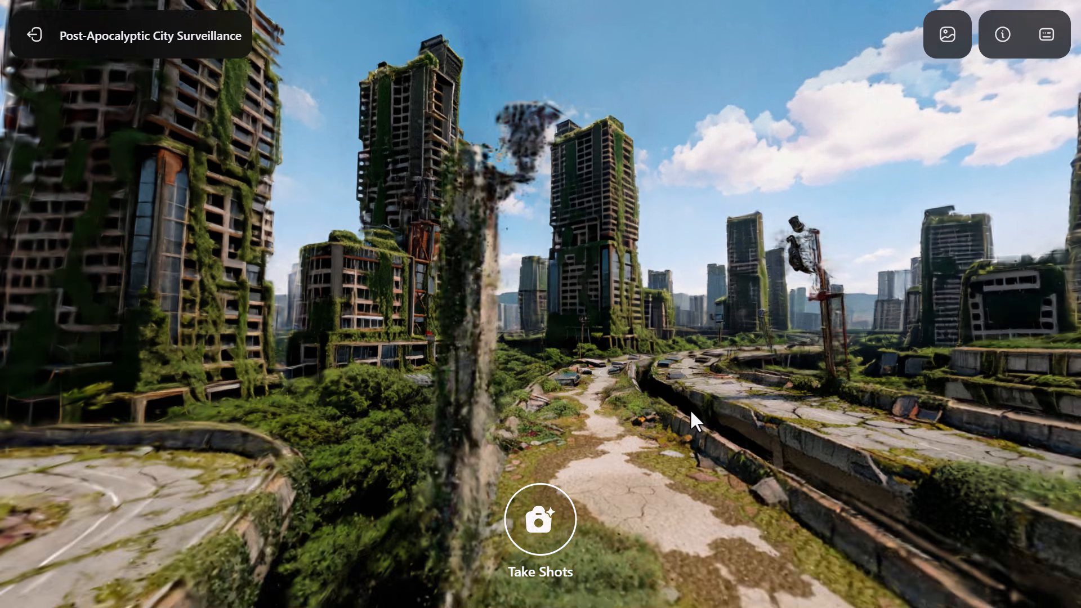
{"action": "left_click_drag", "start_coordinate": [691, 409], "coordinate": [726, 384]}
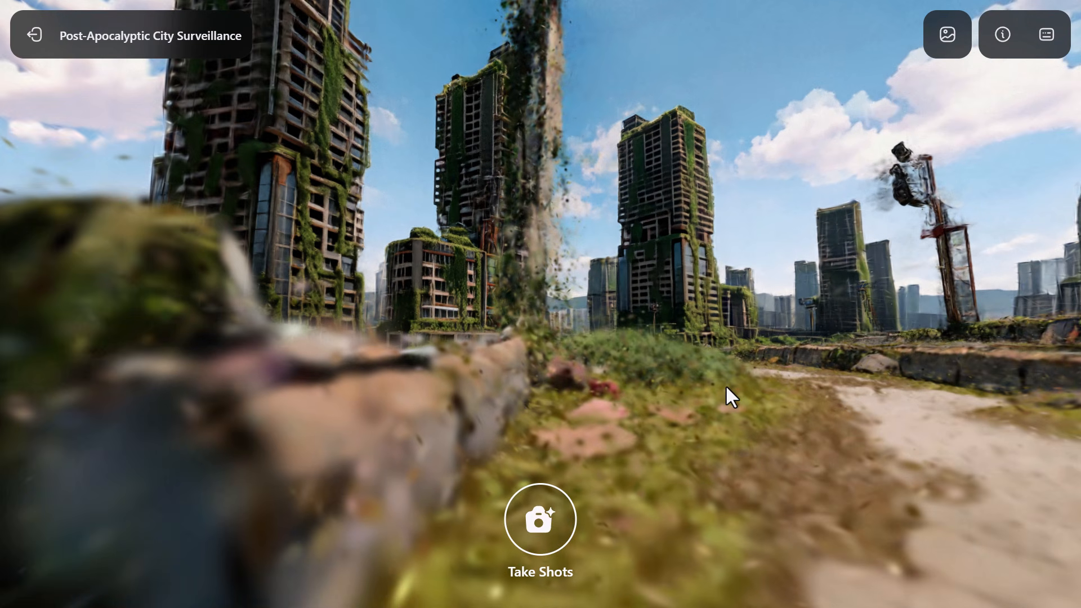
{"action": "key", "text": "d"}
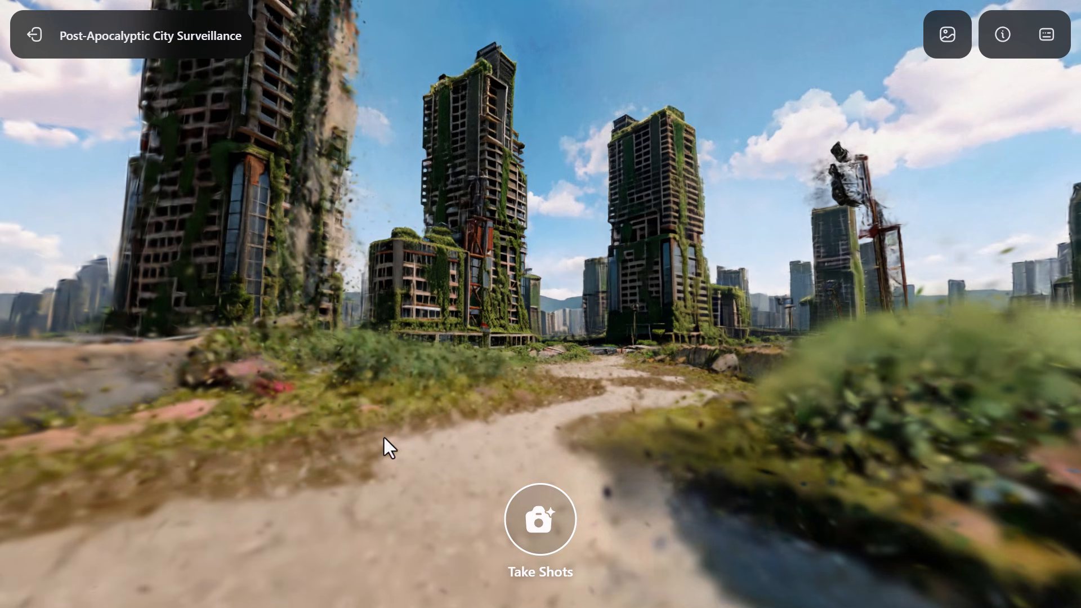
{"action": "left_click", "coordinate": [537, 519]}
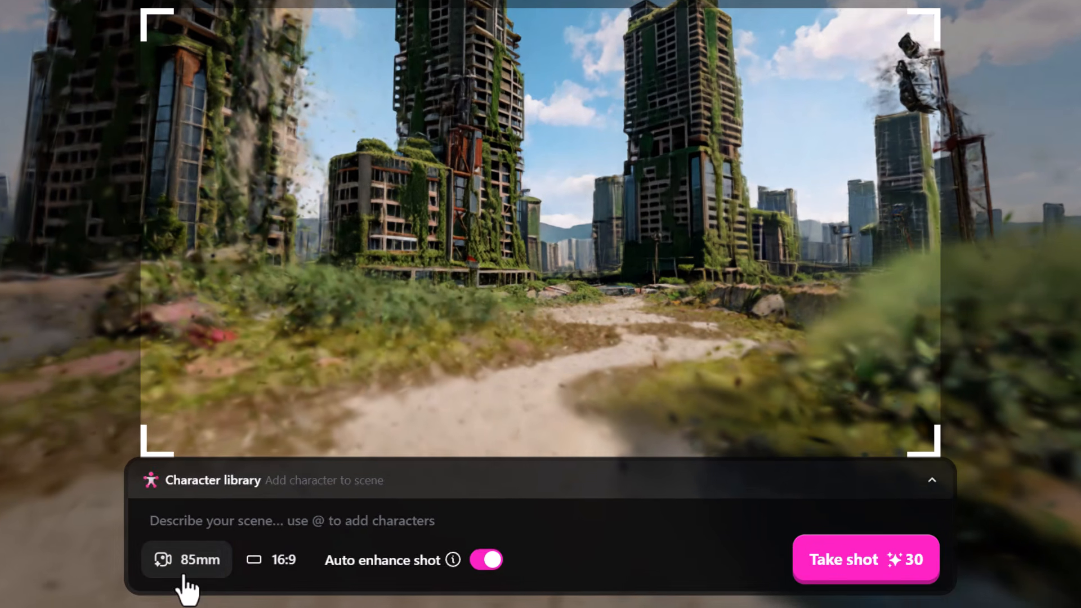
{"action": "left_click", "coordinate": [183, 575]}
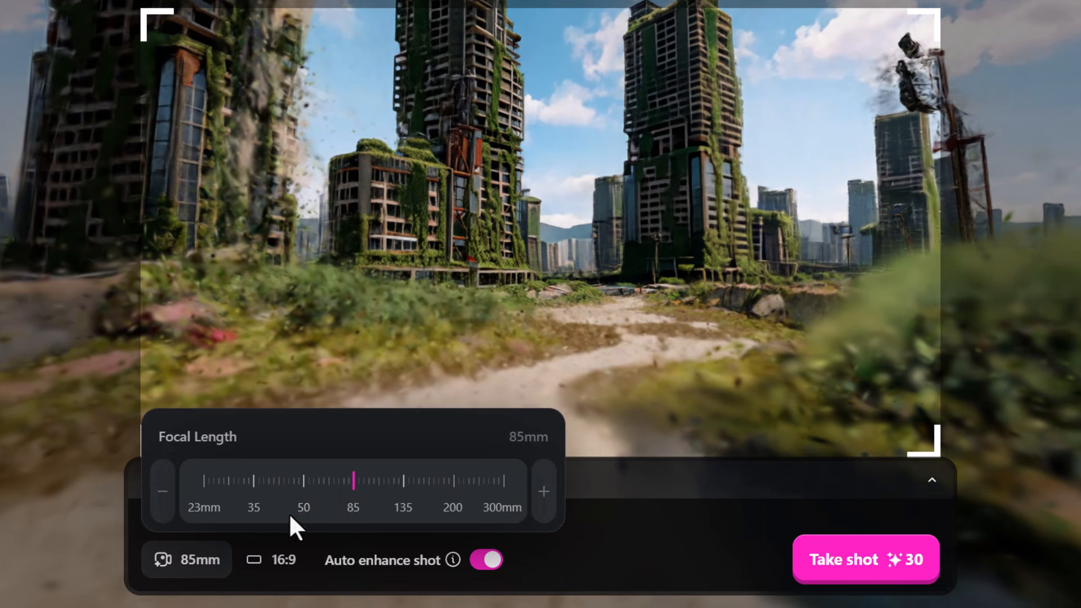
{"action": "left_click_drag", "start_coordinate": [349, 507], "coordinate": [256, 524]}
{"action": "left_click", "coordinate": [601, 487]}
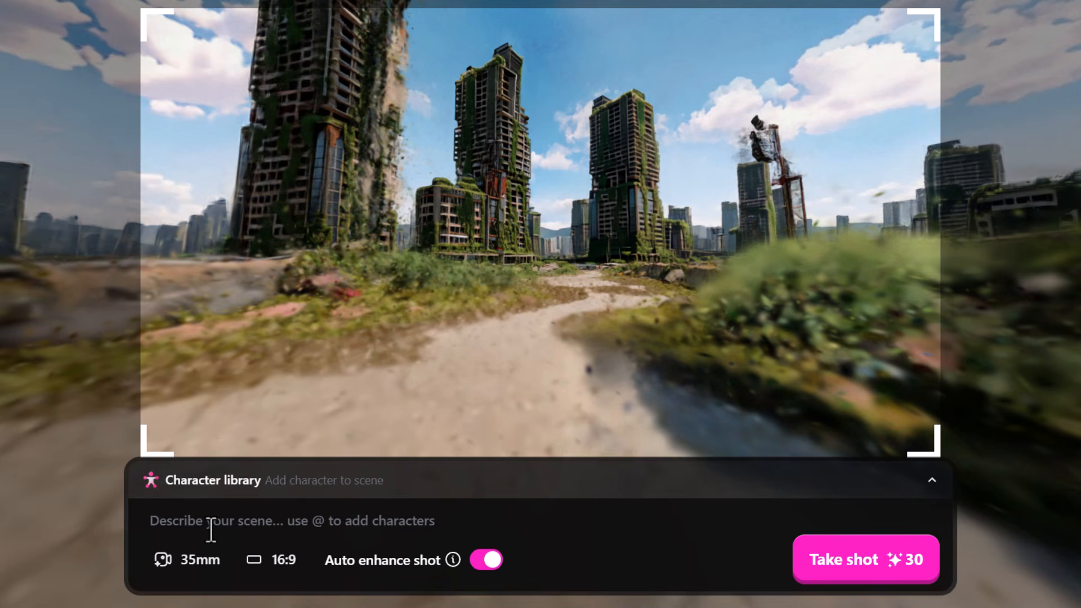
{"action": "left_click", "coordinate": [218, 484]}
{"action": "left_click", "coordinate": [213, 363]}
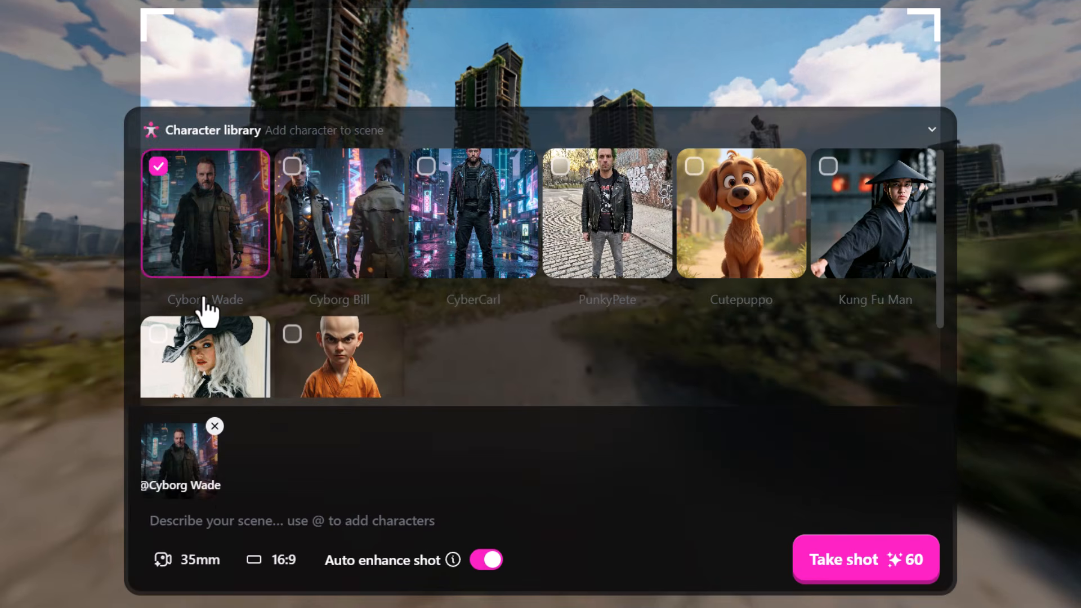
{"action": "left_click", "coordinate": [443, 513]}
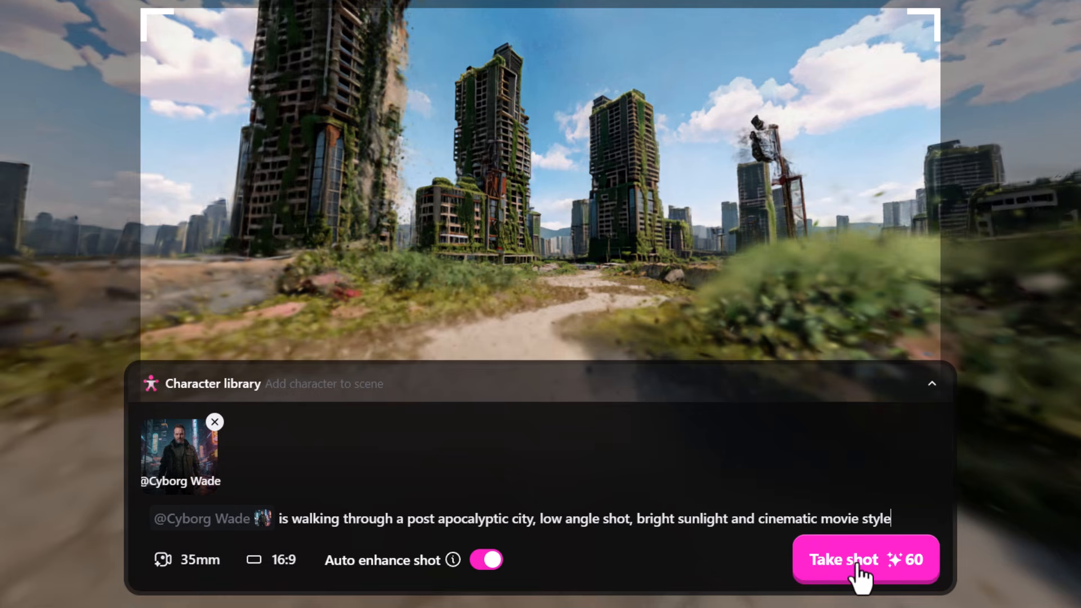
{"action": "left_click", "coordinate": [860, 575]}
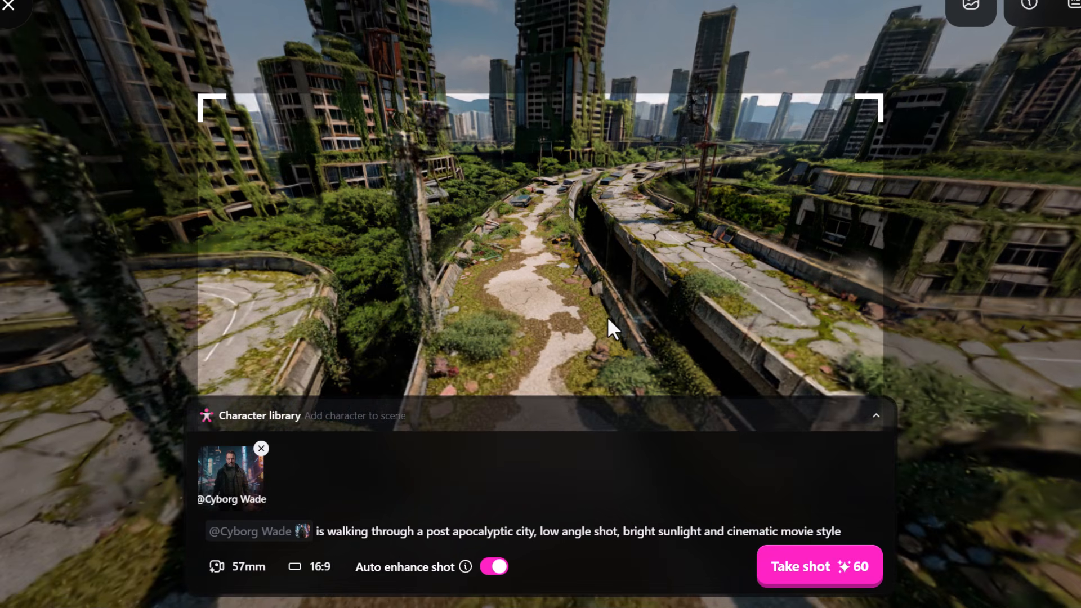
Reframe the camera on the rusted mast and ruined towers and add PunkyPete to the shot with Cyborg Wade.
{"action": "left_click_drag", "start_coordinate": [607, 316], "coordinate": [604, 282]}
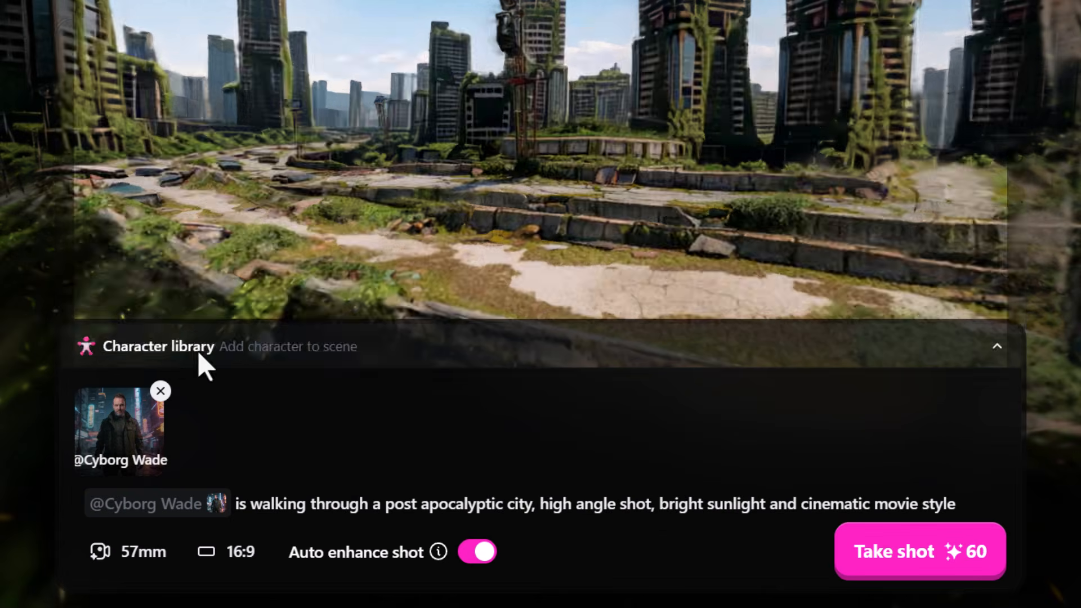
{"action": "left_click", "coordinate": [291, 421]}
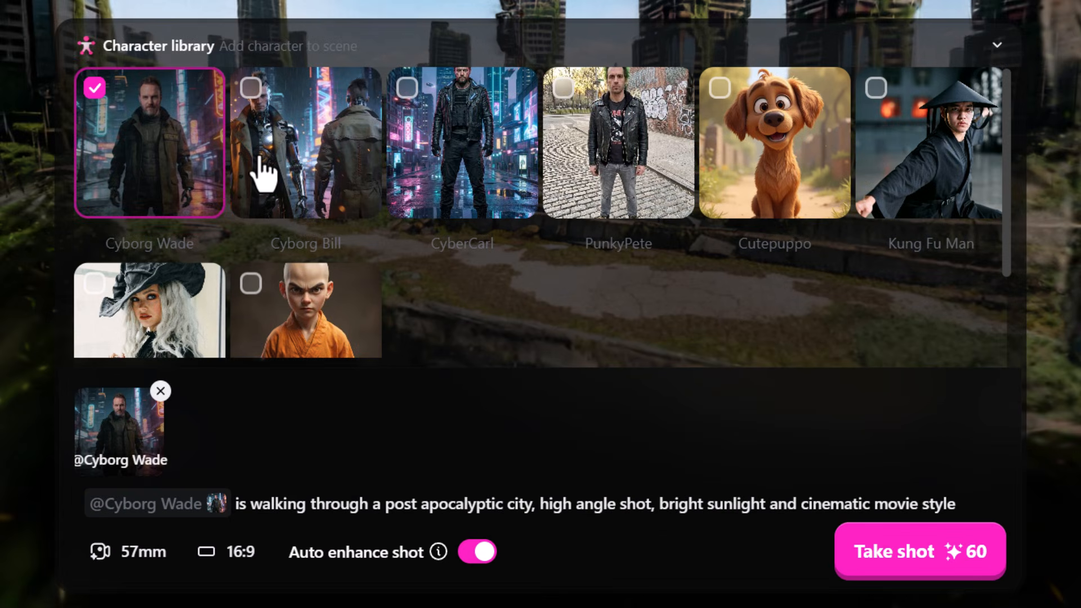
{"action": "left_click", "coordinate": [579, 121]}
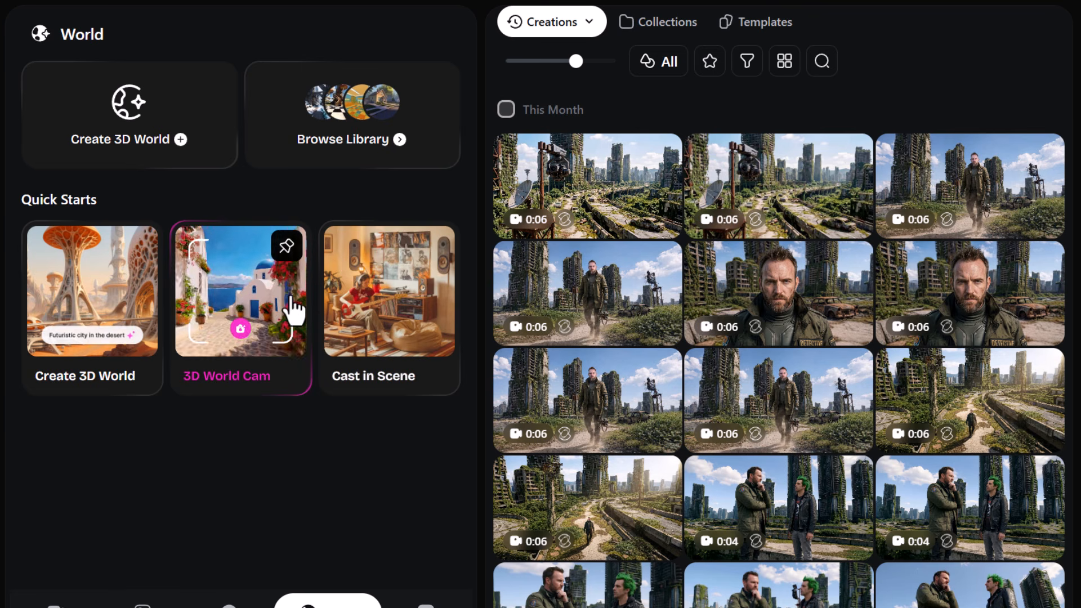
Browse the ready-made 3D worlds in the OpenArt Library.
{"action": "left_click", "coordinate": [341, 110]}
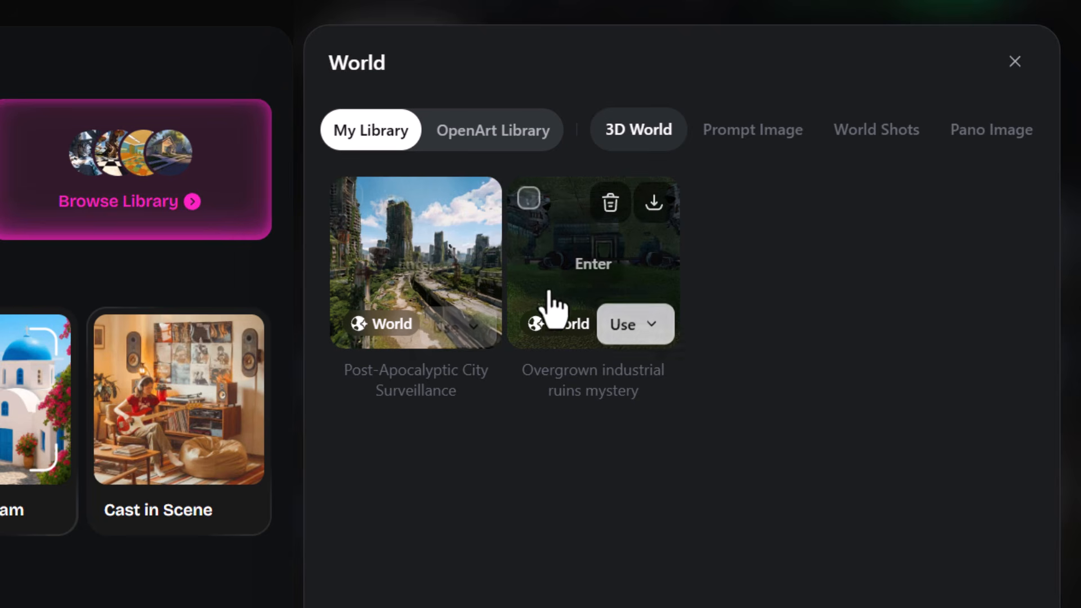
{"action": "left_click", "coordinate": [472, 141]}
{"action": "scroll", "coordinate": [550, 286], "scroll_direction": "down", "scroll_amount": 3}
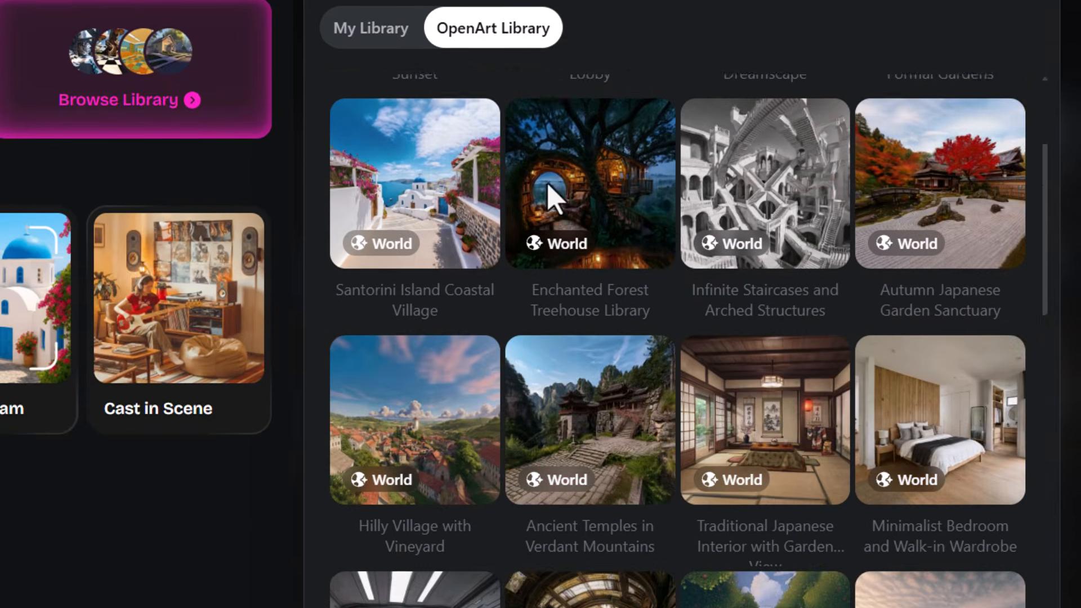
{"action": "scroll", "coordinate": [550, 197], "scroll_direction": "down", "scroll_amount": 12}
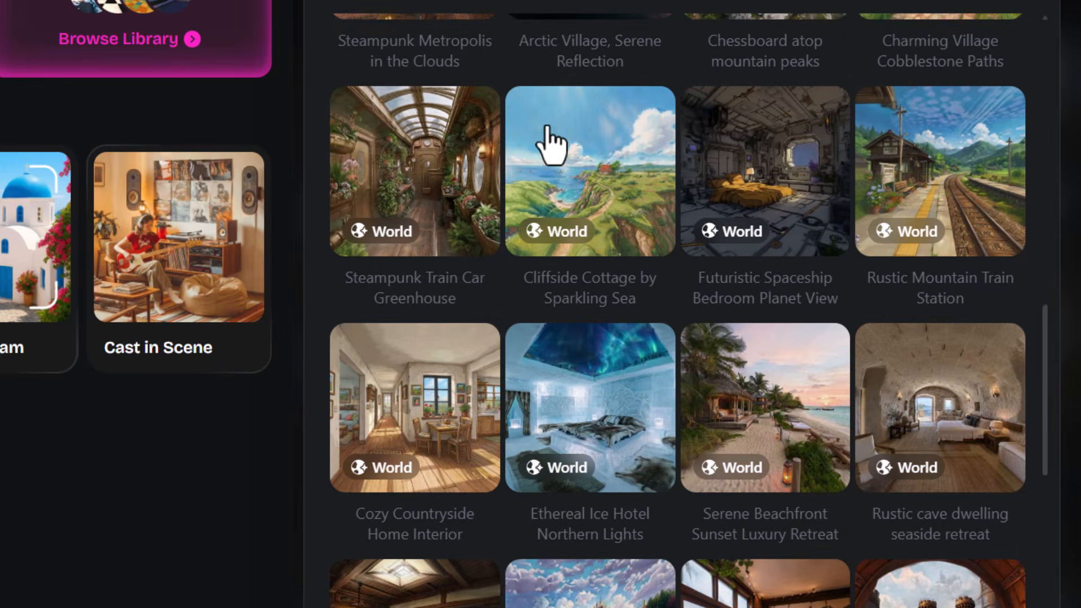
{"action": "scroll", "coordinate": [550, 144], "scroll_direction": "down", "scroll_amount": 11}
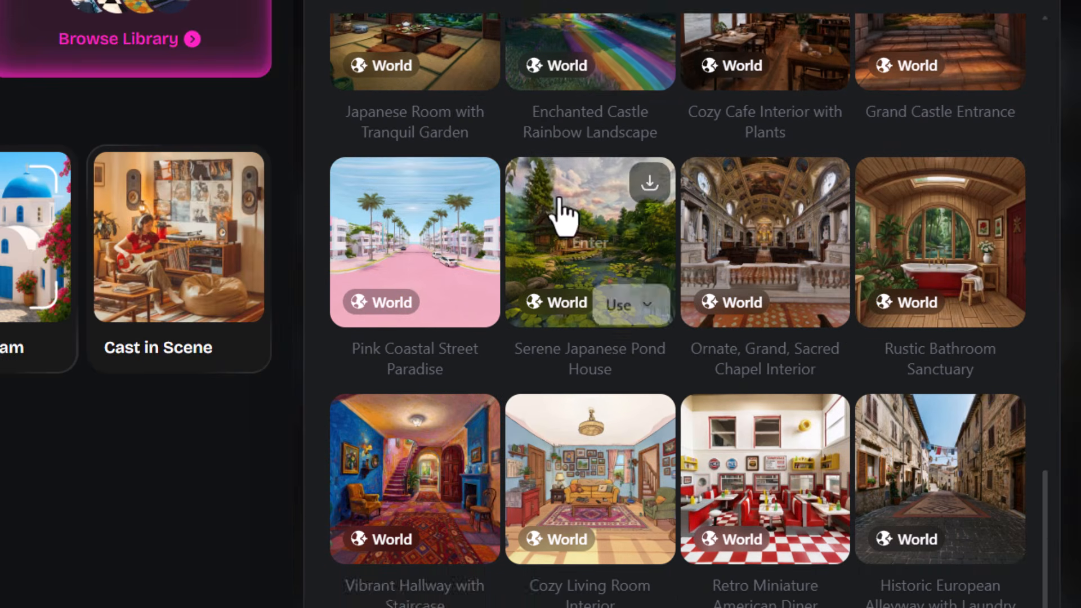
Find the "Chessboard atop mountain peaks" world among the ready-made worlds and enter it.
{"action": "scroll", "coordinate": [563, 214], "scroll_direction": "down", "scroll_amount": 3}
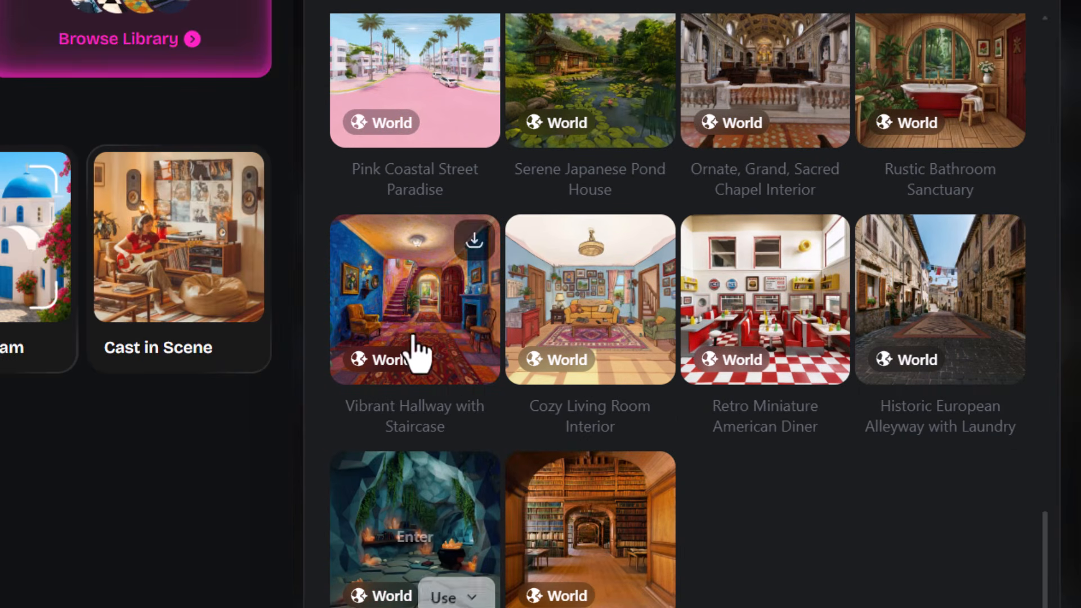
{"action": "scroll", "coordinate": [913, 326], "scroll_direction": "up", "scroll_amount": 4}
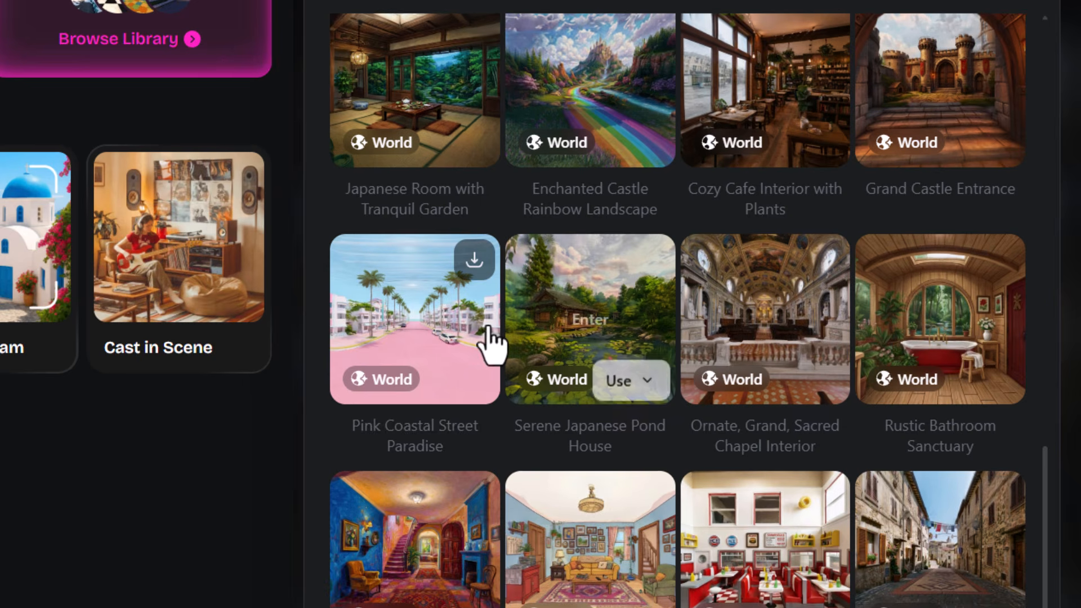
{"action": "scroll", "coordinate": [490, 338], "scroll_direction": "up", "scroll_amount": 4}
{"action": "scroll", "coordinate": [894, 335], "scroll_direction": "up", "scroll_amount": 4}
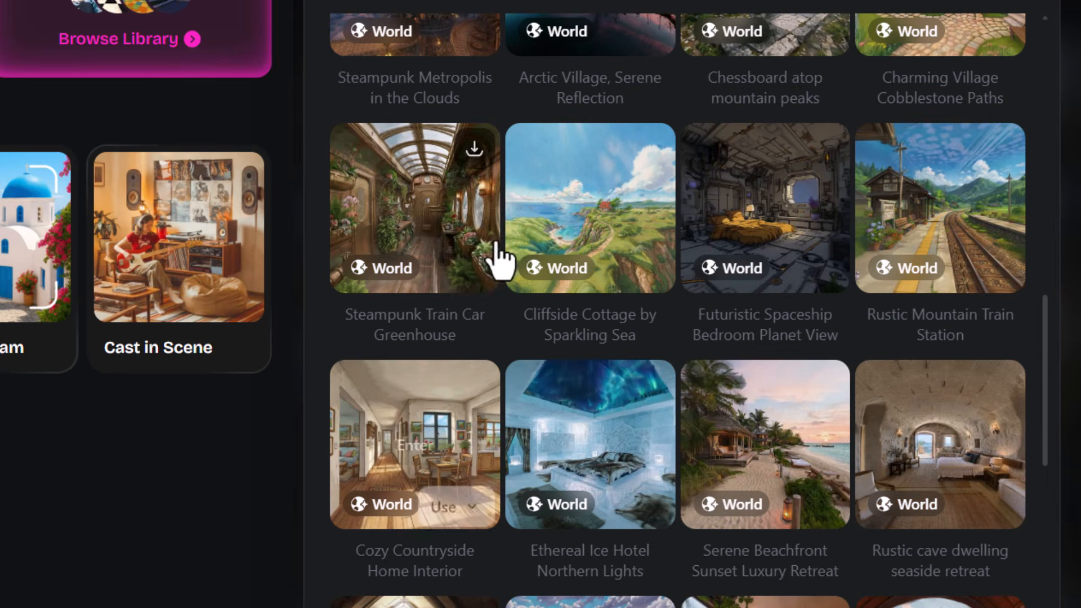
{"action": "scroll", "coordinate": [748, 265], "scroll_direction": "up", "scroll_amount": 1}
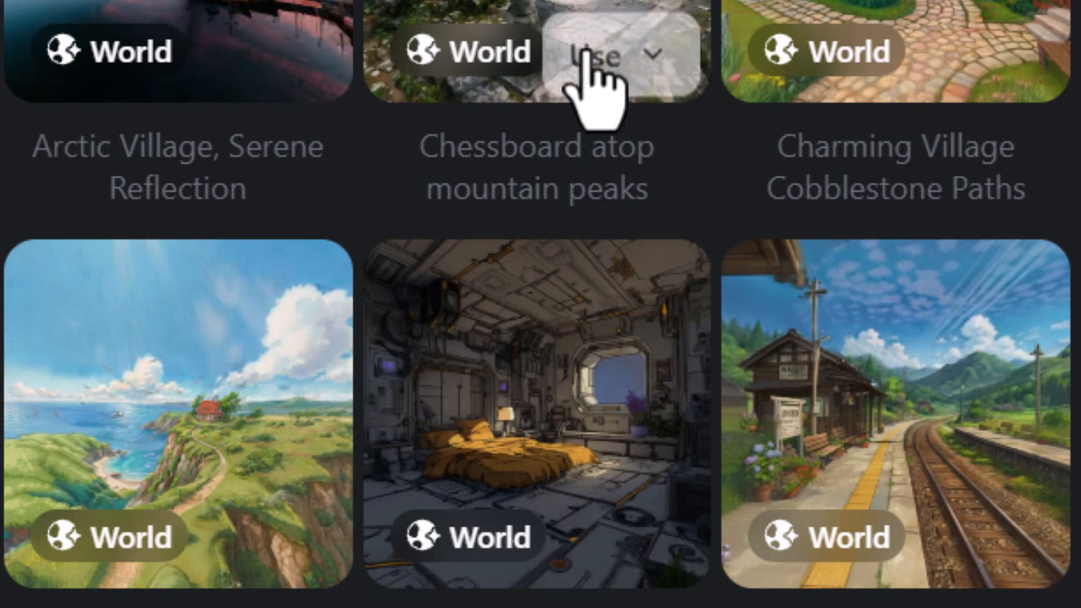
{"action": "scroll", "coordinate": [586, 85], "scroll_direction": "up", "scroll_amount": 3}
{"action": "mouse_move", "coordinate": [558, 288]}
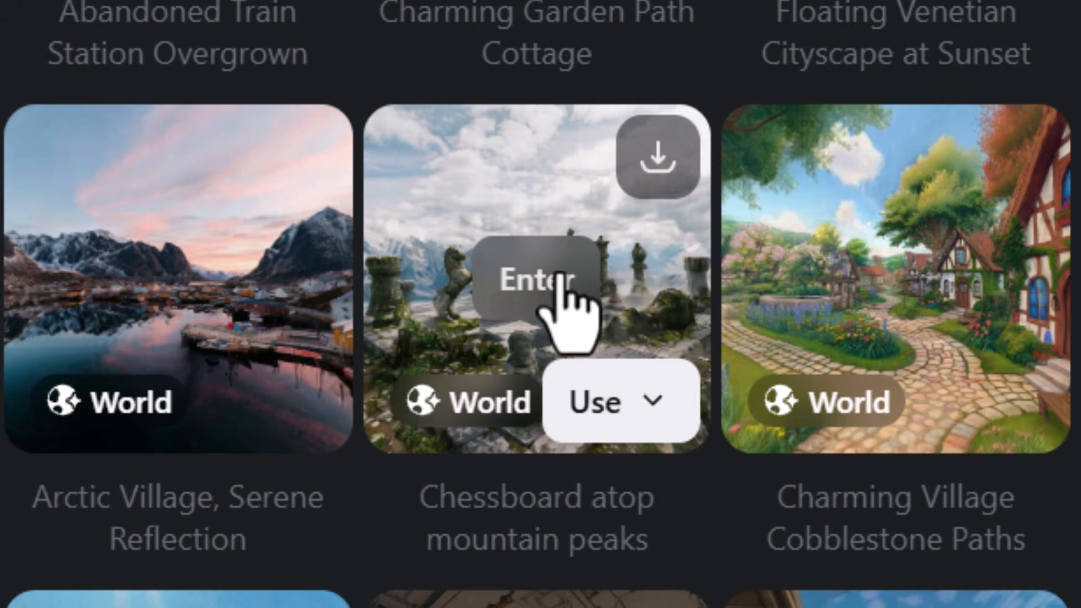
{"action": "left_click", "coordinate": [536, 280]}
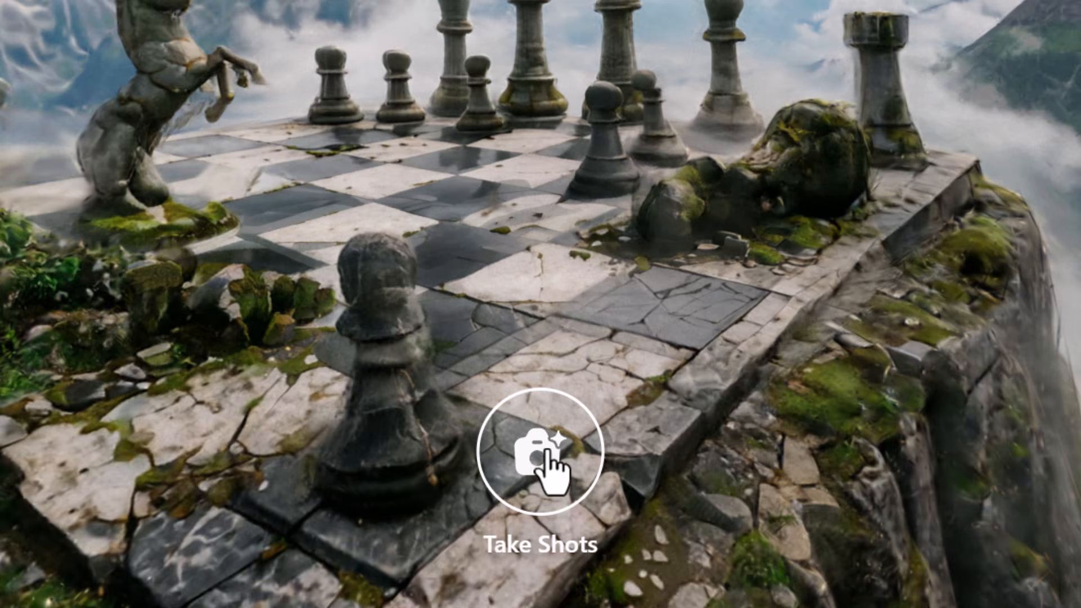
{"action": "left_click", "coordinate": [543, 467]}
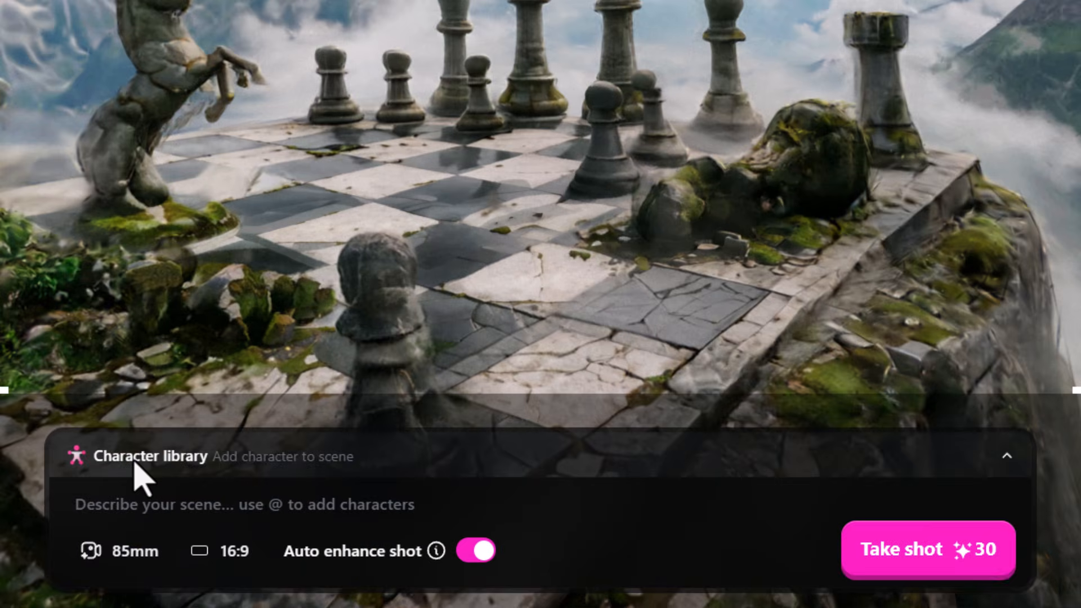
{"action": "left_click", "coordinate": [137, 454]}
{"action": "left_click", "coordinate": [248, 395]}
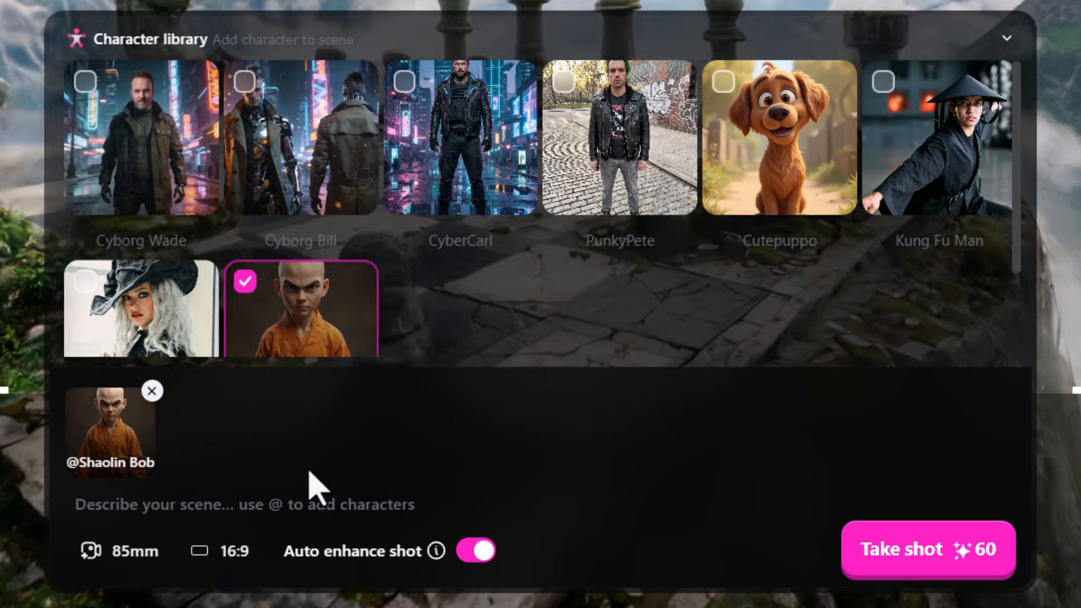
{"action": "type", "text": "is practicing kung fu in the middle of a giant chess board"}
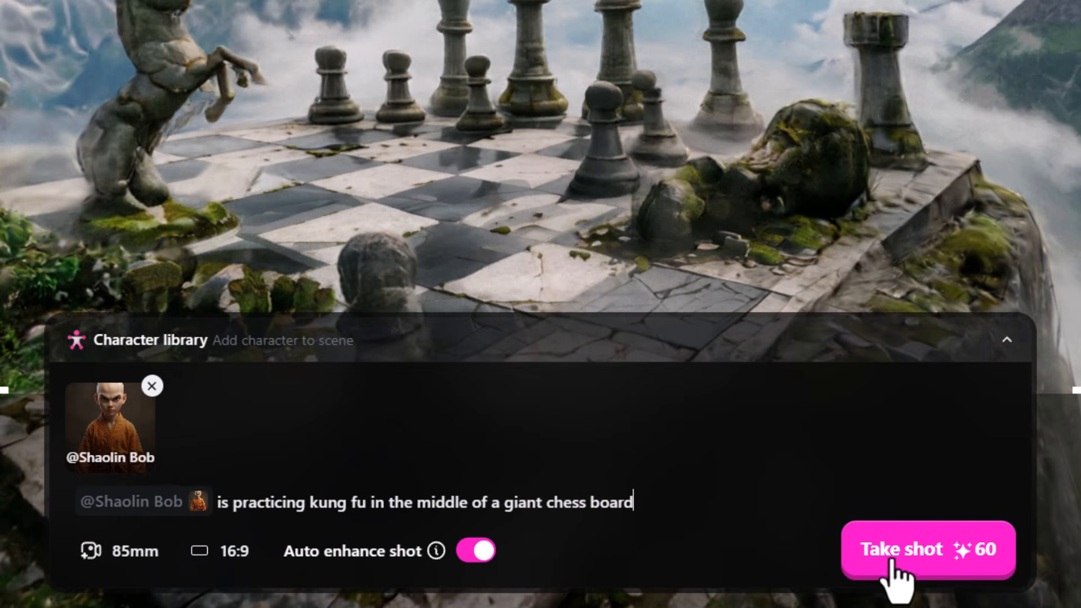
{"action": "left_click", "coordinate": [896, 564]}
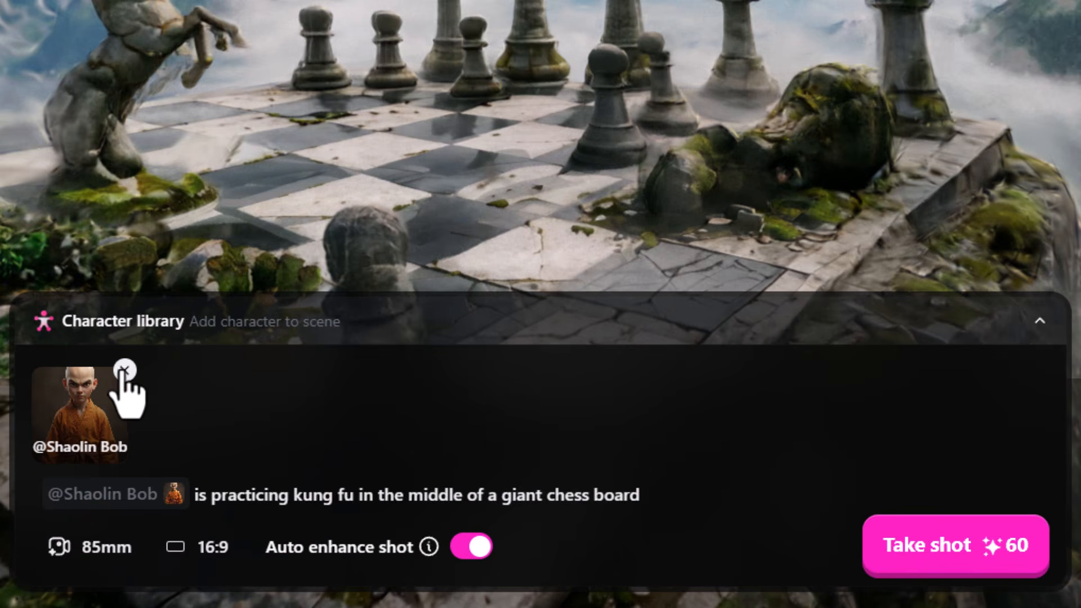
Remove Shaolin Bob from the shot and reframe the chessboard from above with a 33 mm focal length.
{"action": "left_click", "coordinate": [124, 372]}
{"action": "scroll", "coordinate": [515, 303], "scroll_direction": "down", "scroll_amount": 5}
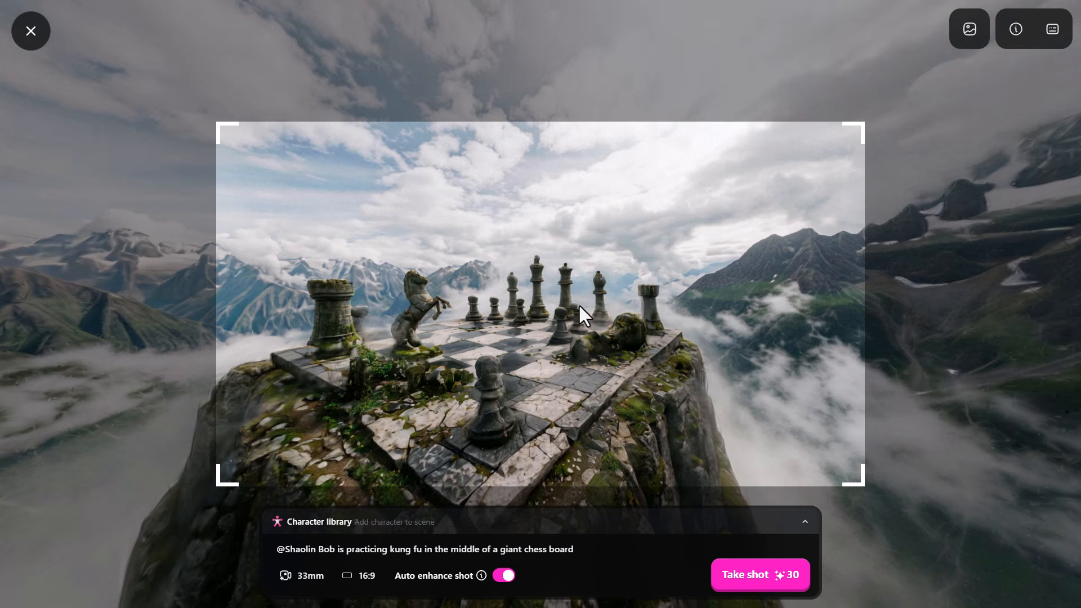
{"action": "left_click_drag", "start_coordinate": [579, 303], "coordinate": [558, 407]}
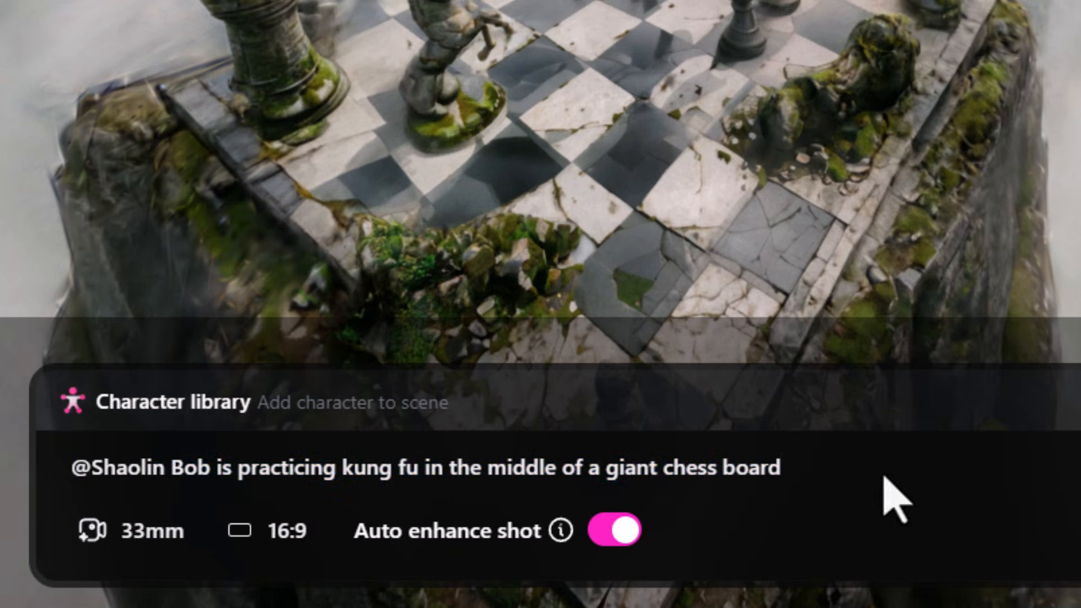
Replace the prompt with "a giant hand hovers over the top of a chessboard in the mountains" and take the shot.
{"action": "left_click_drag", "start_coordinate": [782, 469], "coordinate": [109, 482]}
{"action": "type", "text": "a giant hand hovers over the top of a chessboard in the mountains"}
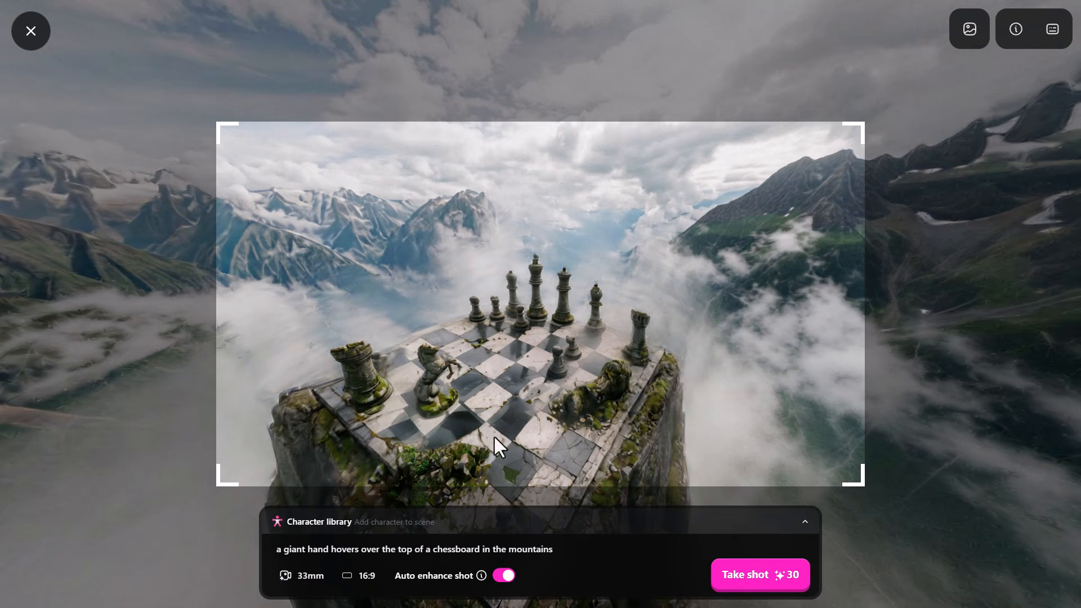
{"action": "left_click", "coordinate": [780, 575]}
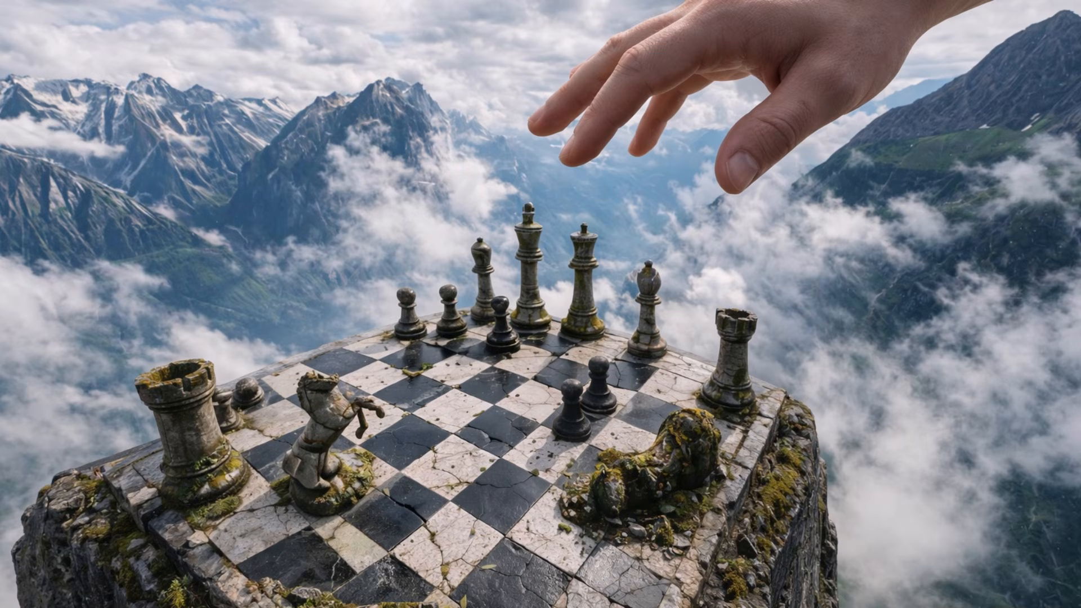